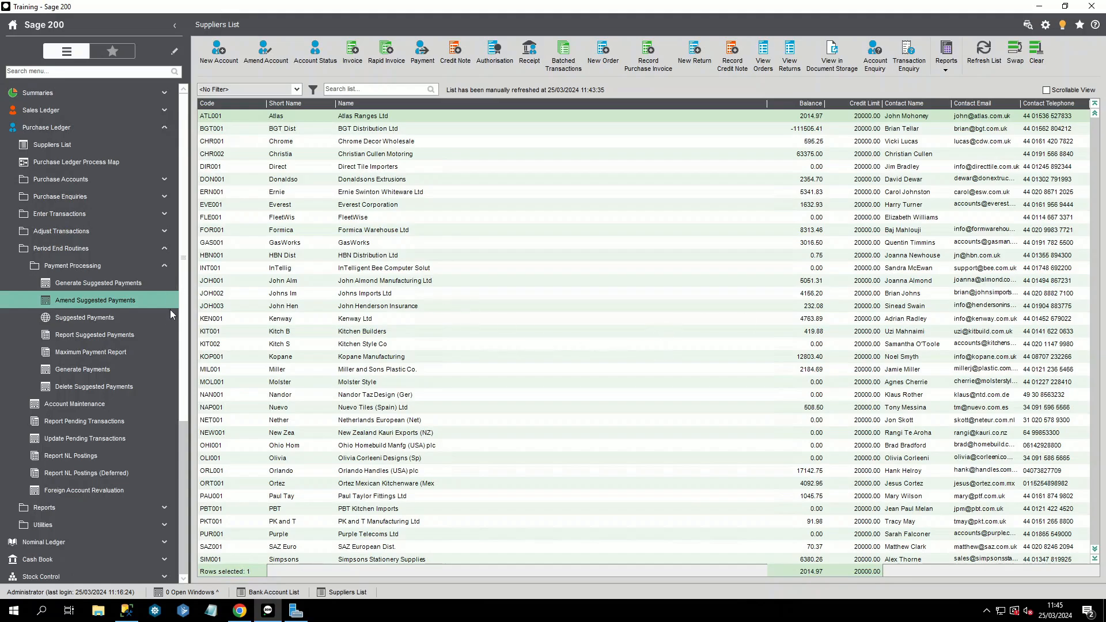
# Step: Confirm the Main Bank Account's e-banking service is None, then open Review and Amend Supplier Payments
pyautogui.click(282, 593)
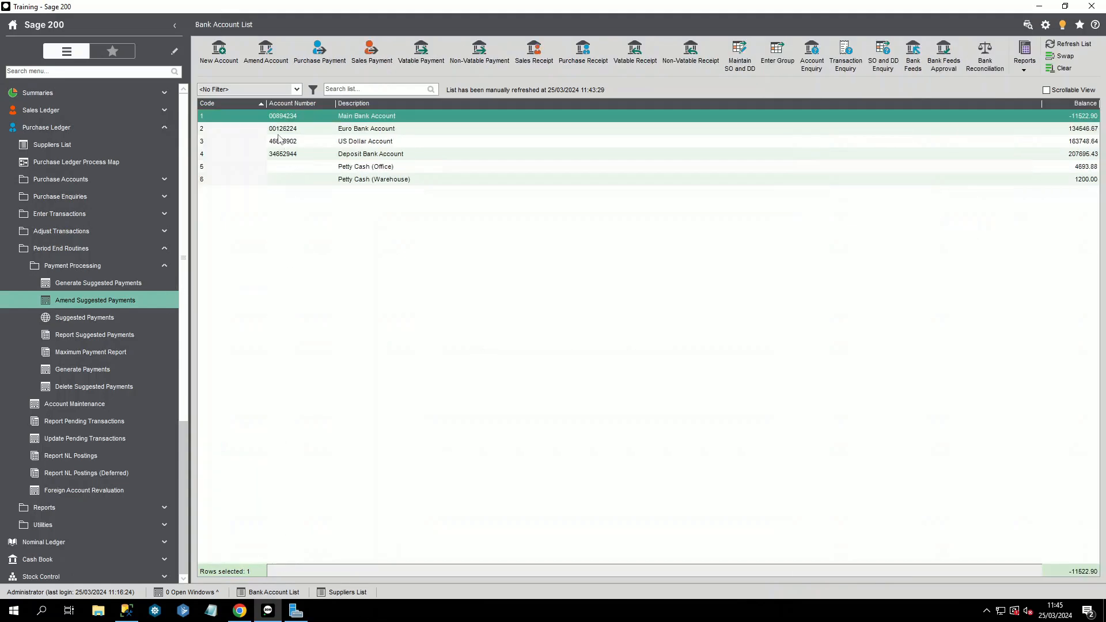
pyautogui.click(265, 53)
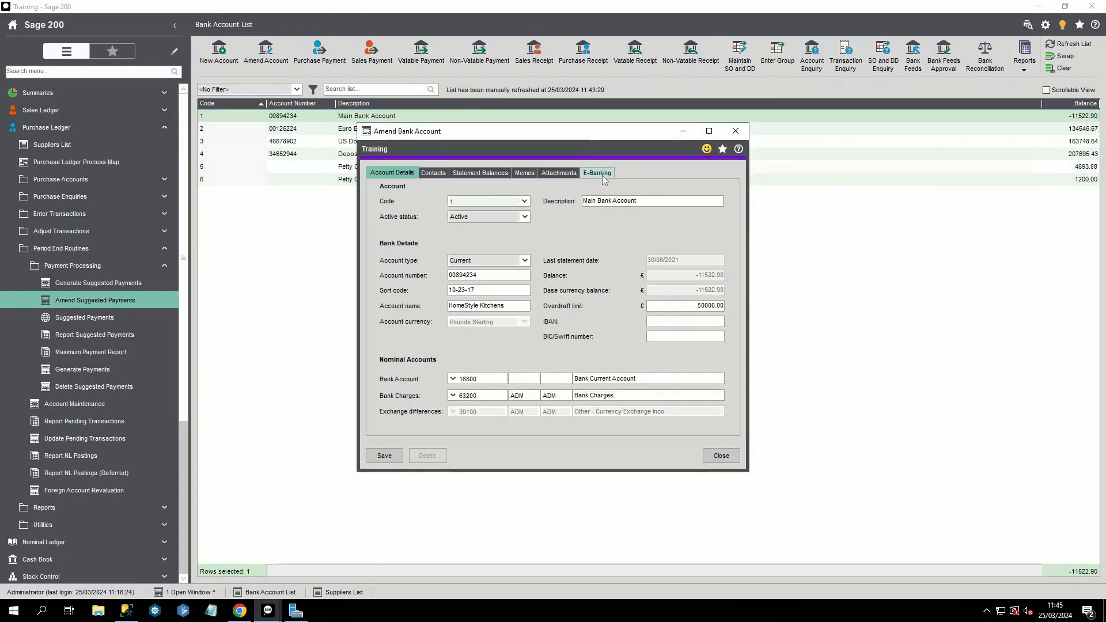
pyautogui.click(602, 176)
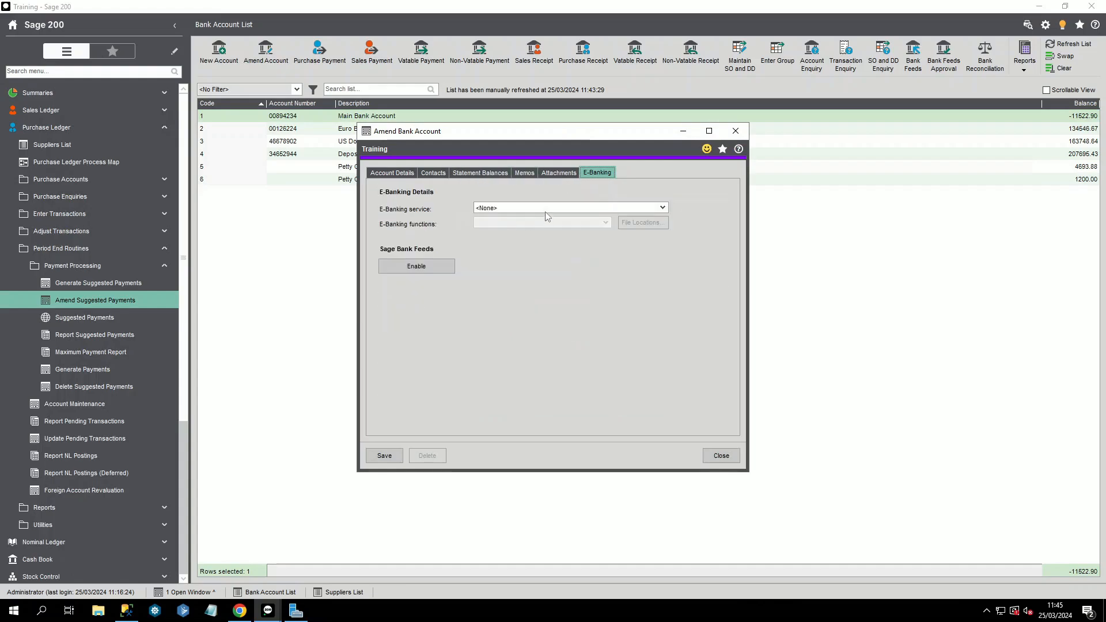
pyautogui.click(663, 209)
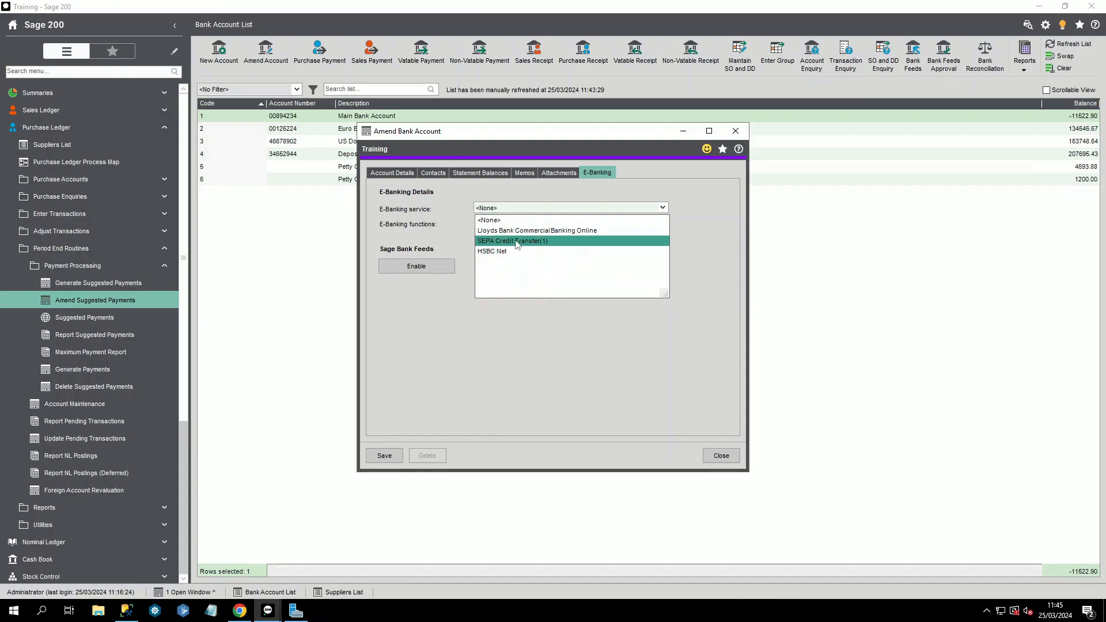
pyautogui.click(490, 353)
pyautogui.click(721, 455)
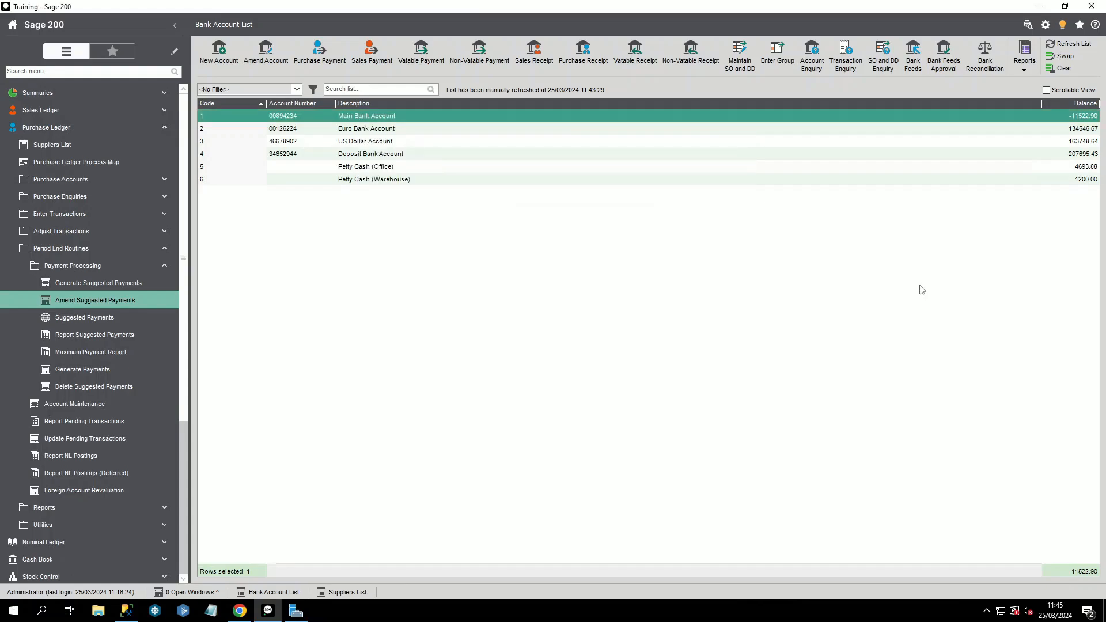
pyautogui.click(124, 299)
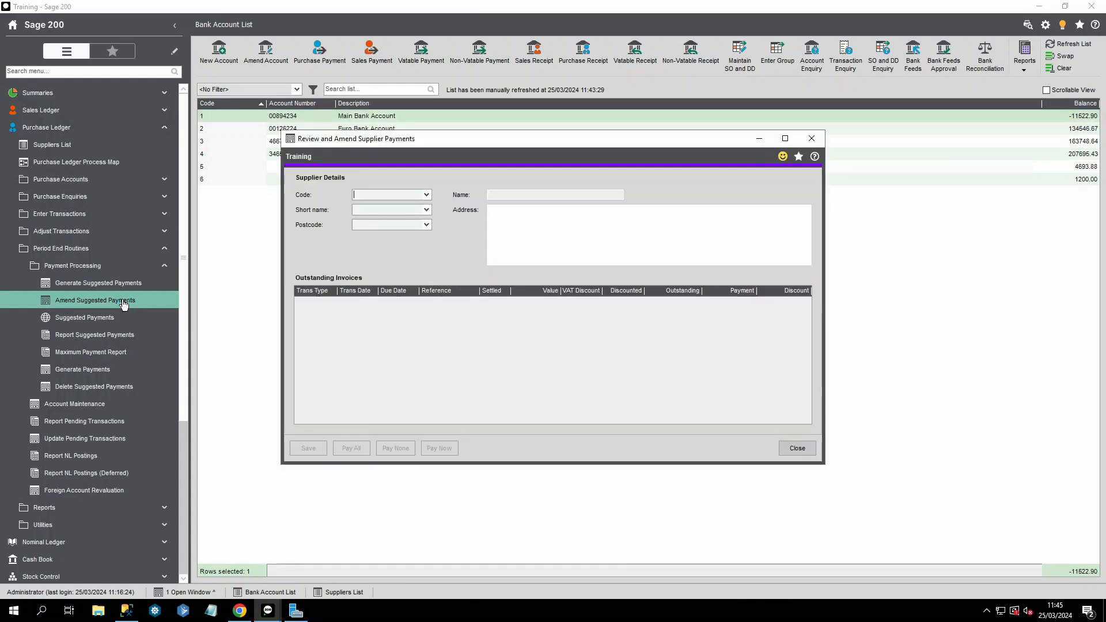
# Step: Enter a 10.00 payment against supplier Atlas Ranges Ltd's outstanding invoice
pyautogui.click(427, 195)
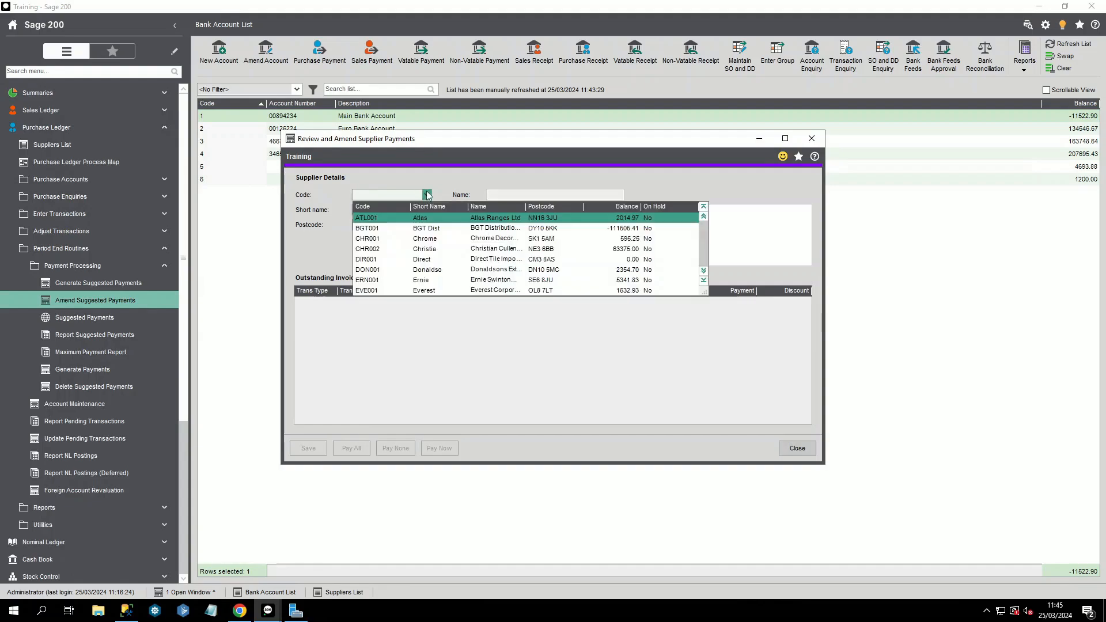
pyautogui.click(387, 217)
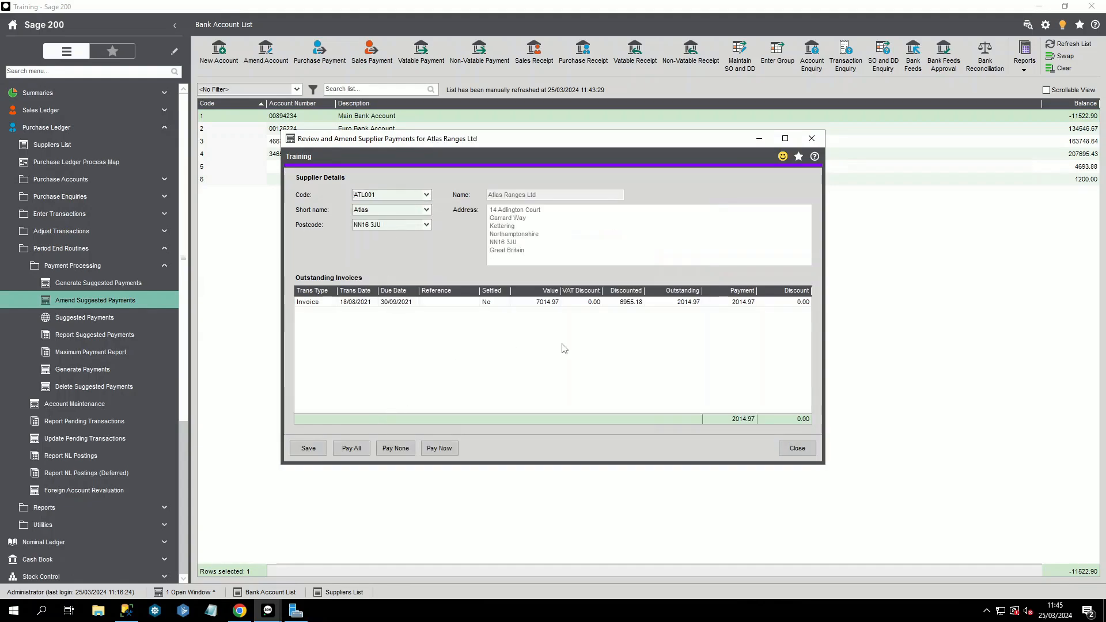
pyautogui.click(740, 303)
pyautogui.write('10')
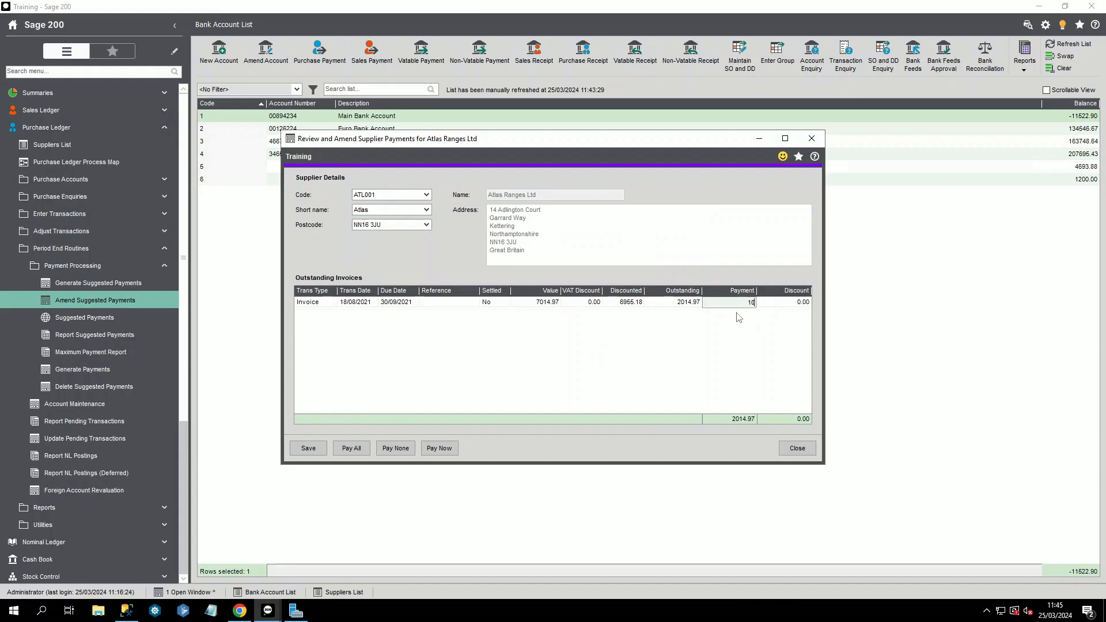
pyautogui.press('Tab')
# Step: Try paying it now from the Main Bank Account, hit the unsupported-payments error, and close the review
pyautogui.click(440, 448)
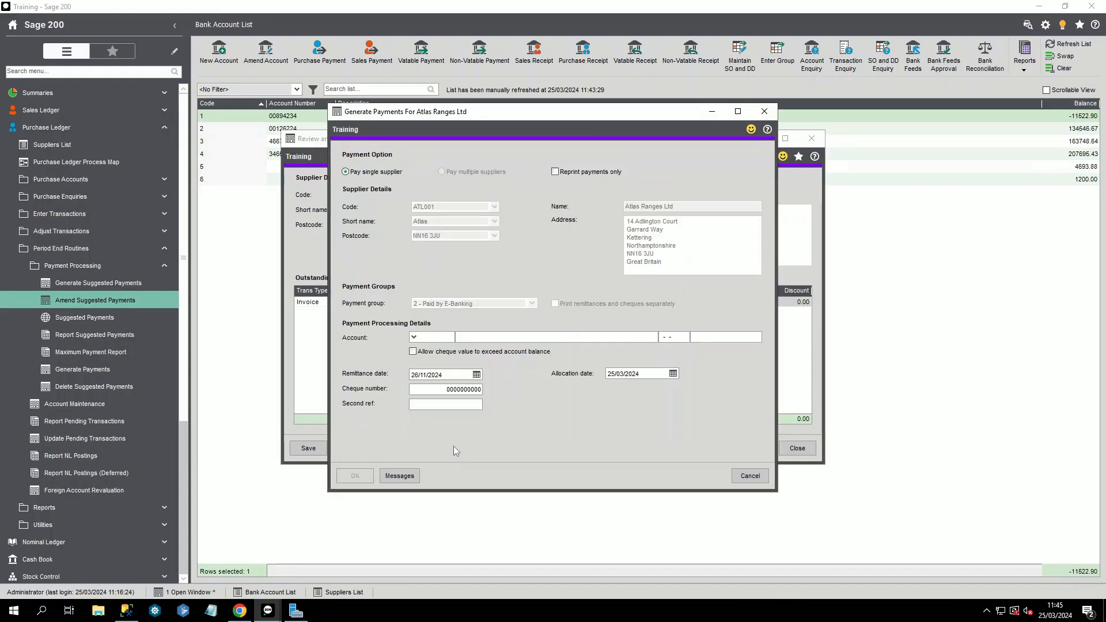
pyautogui.click(413, 338)
pyautogui.click(438, 350)
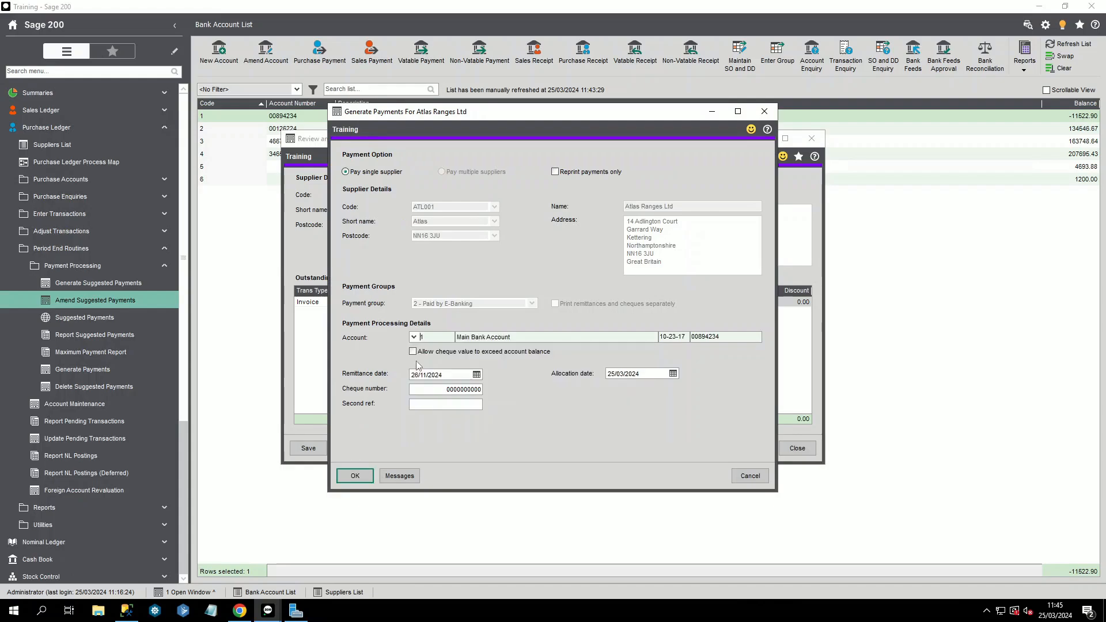
pyautogui.click(363, 476)
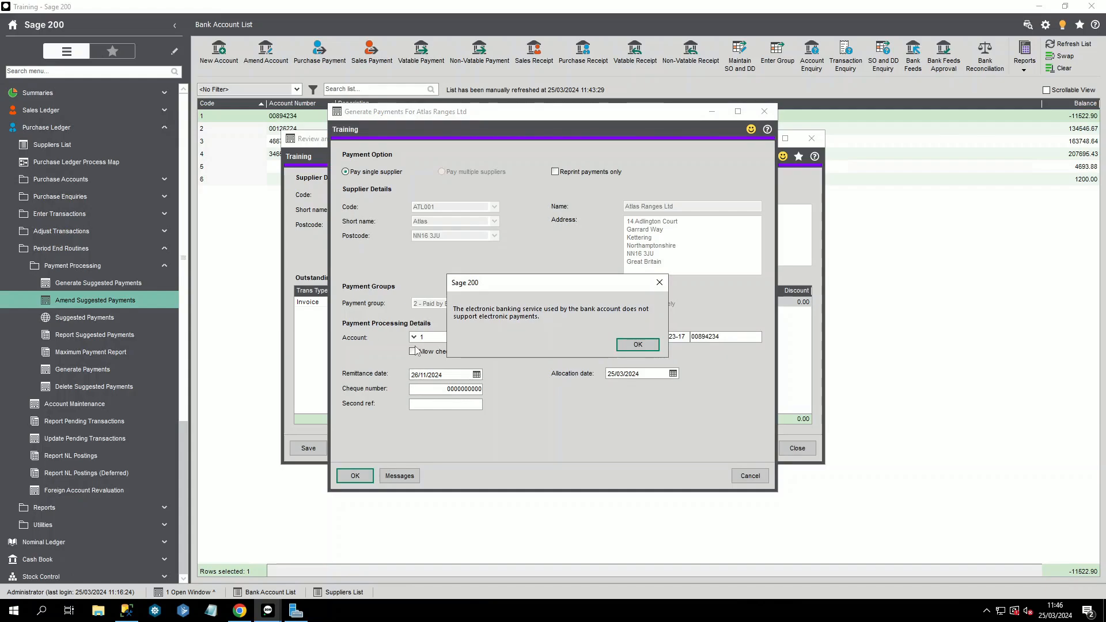
pyautogui.click(638, 344)
pyautogui.click(761, 475)
pyautogui.click(798, 449)
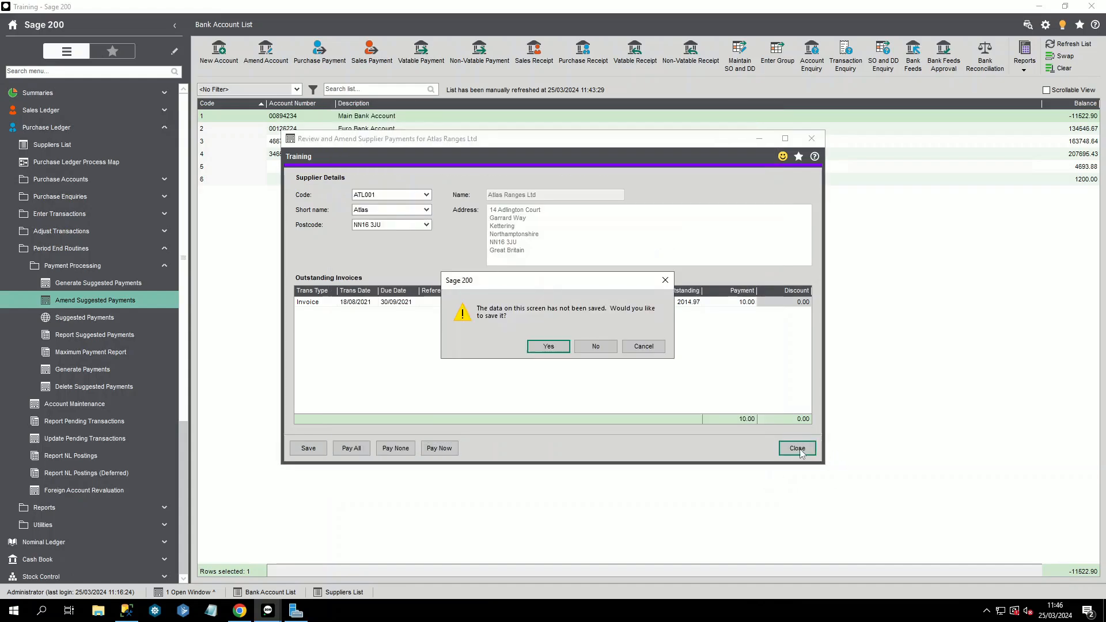
# Step: Answer No to discard the unsaved Atlas Ranges payment change
pyautogui.click(596, 348)
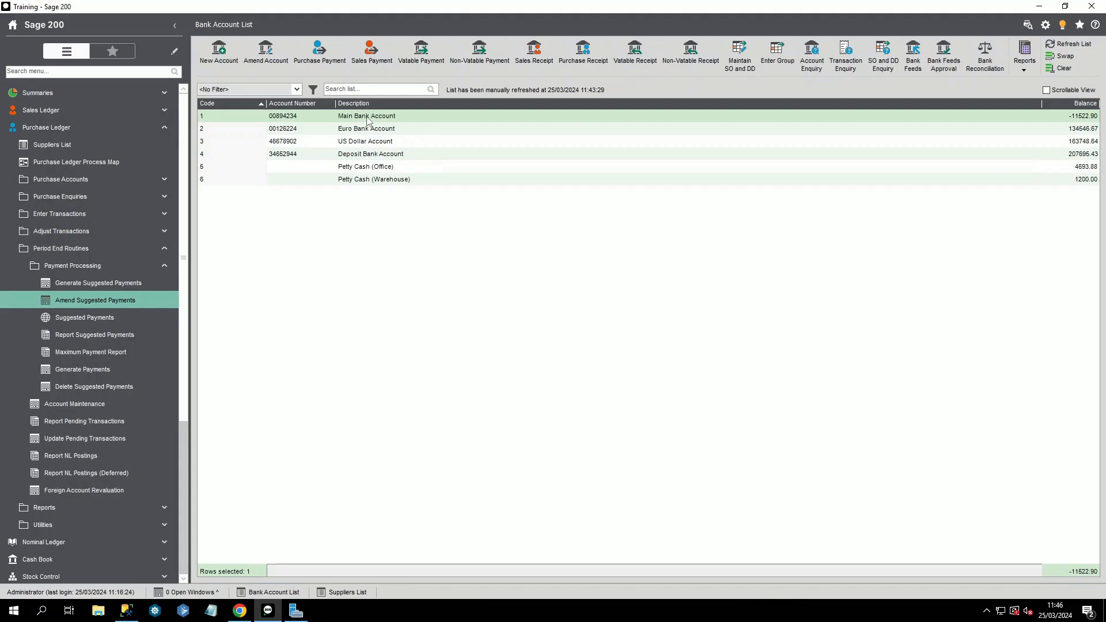
pyautogui.click(1046, 26)
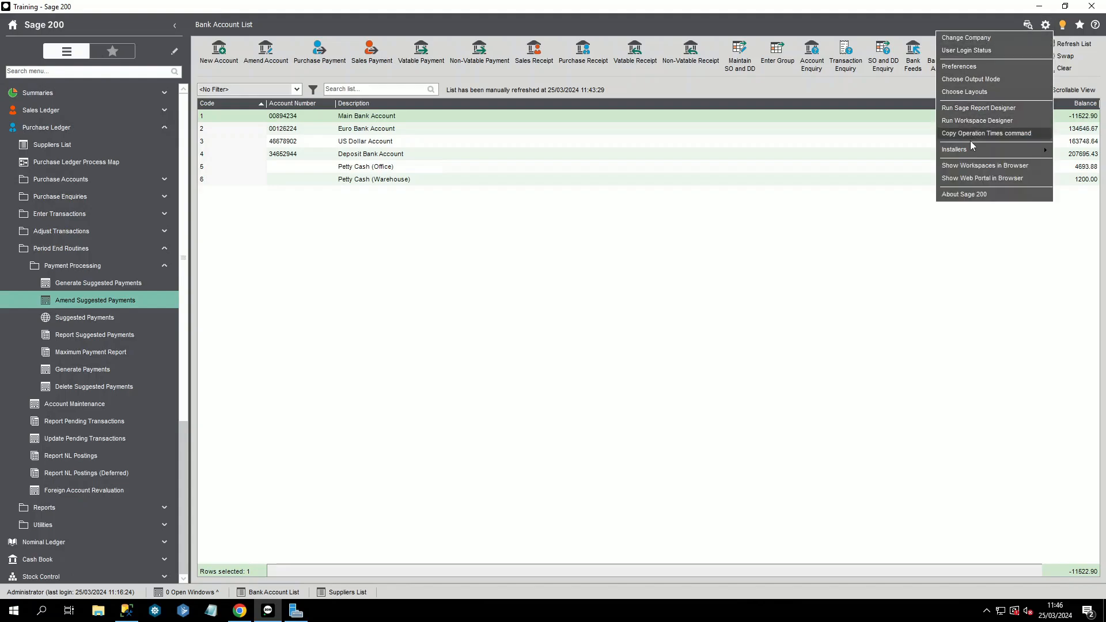
pyautogui.moveTo(969, 147)
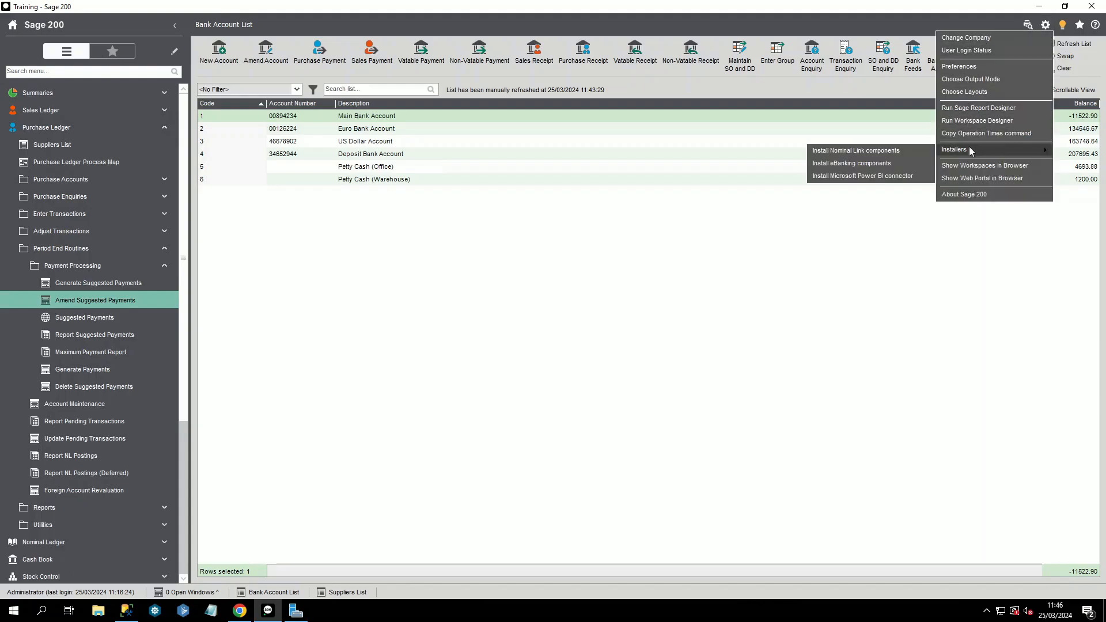
pyautogui.click(840, 166)
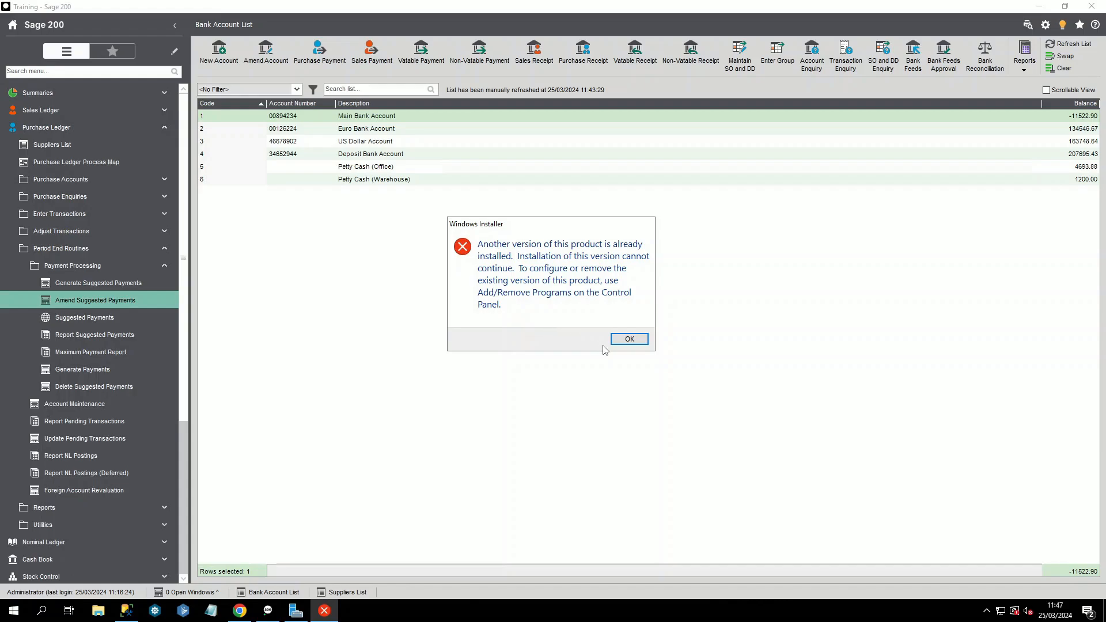
pyautogui.click(630, 340)
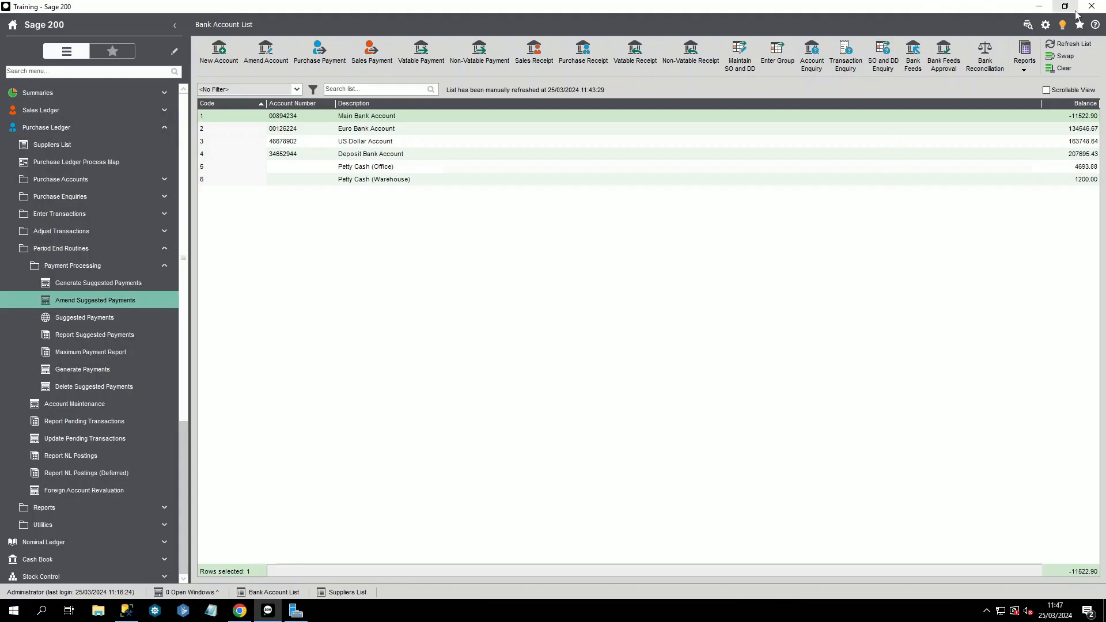
# Step: Close Sage 200 and load sage.co.uk/ebanking in Chrome, scrolling to the supported banks
pyautogui.click(1092, 7)
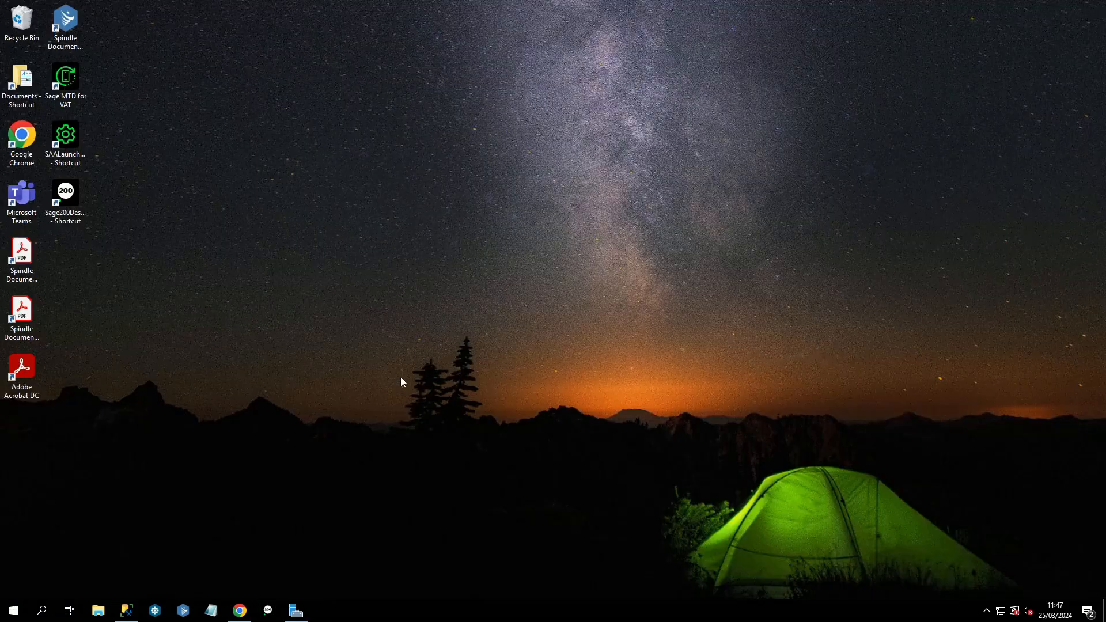
pyautogui.click(240, 611)
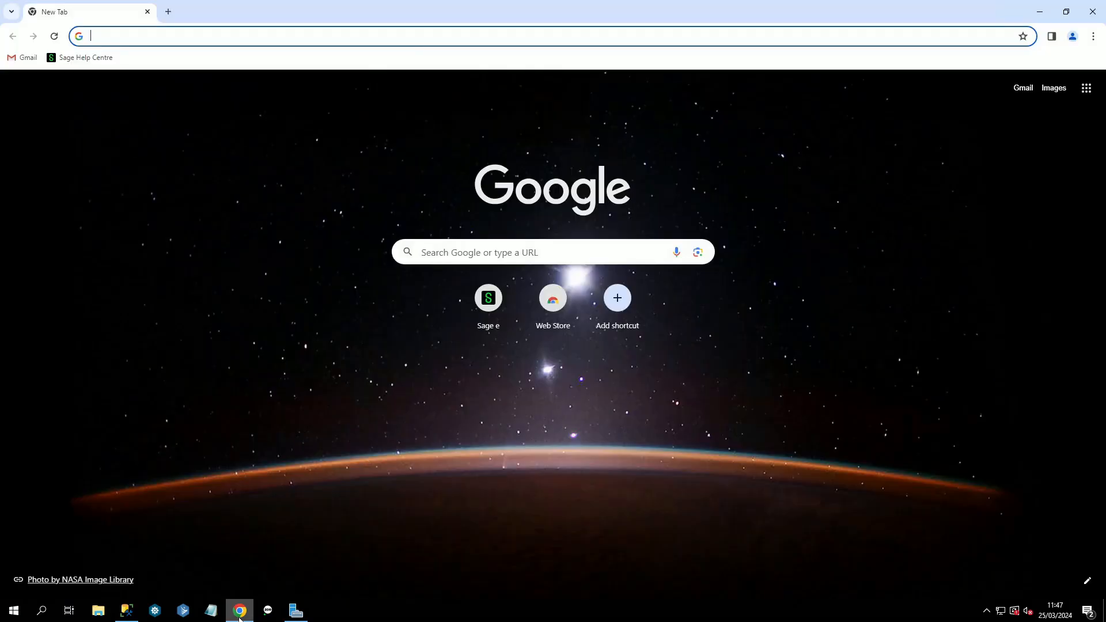
pyautogui.click(145, 36)
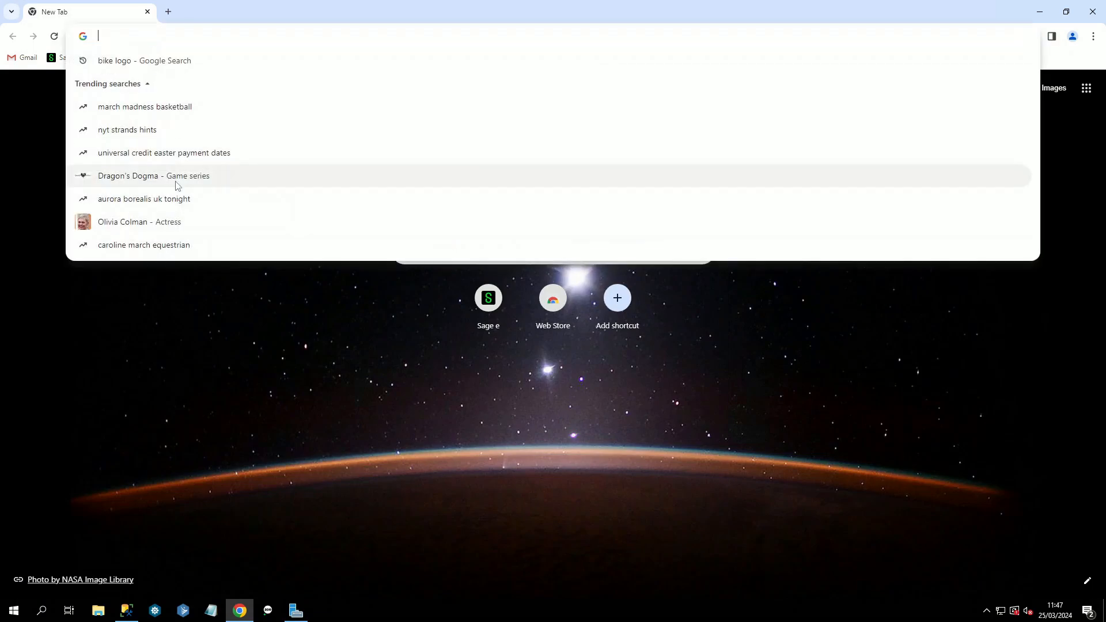
pyautogui.write('sage')
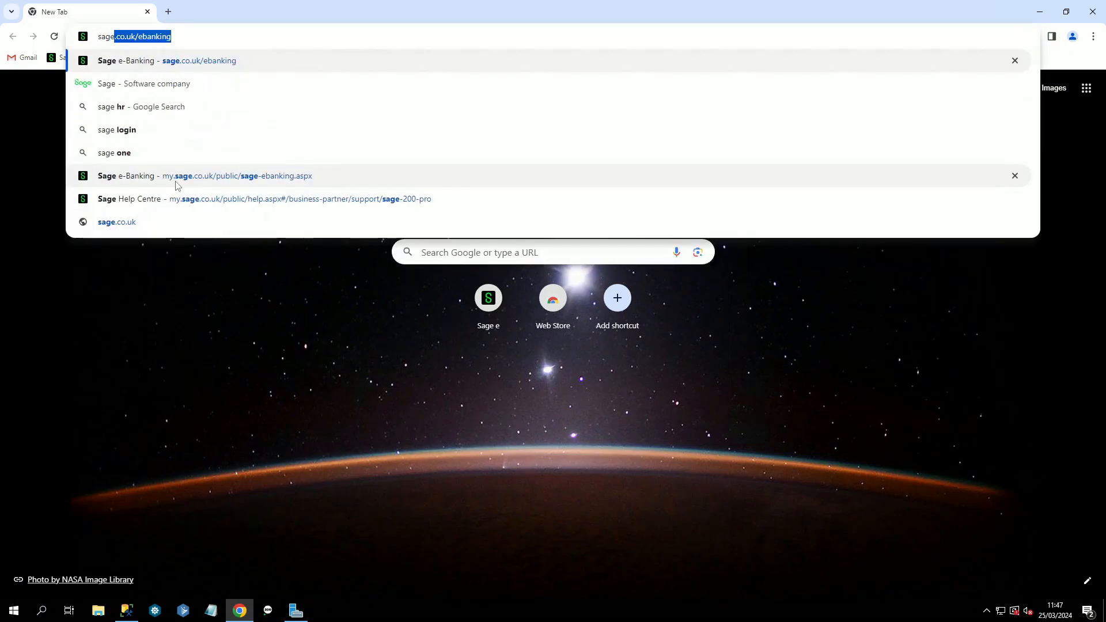
pyautogui.write('.co')
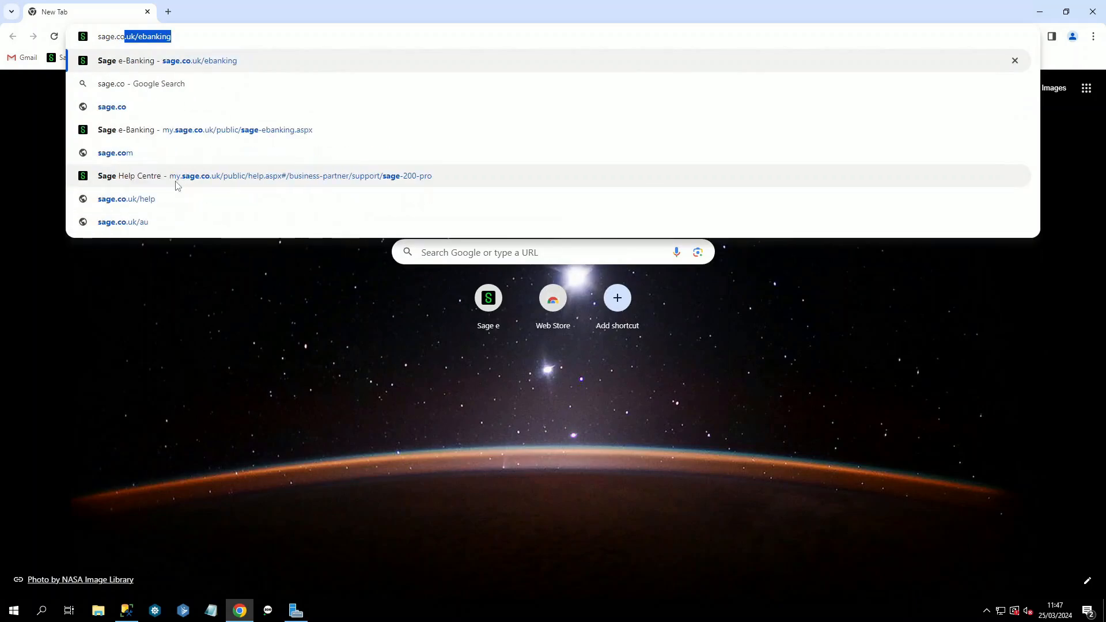
pyautogui.press('Right')
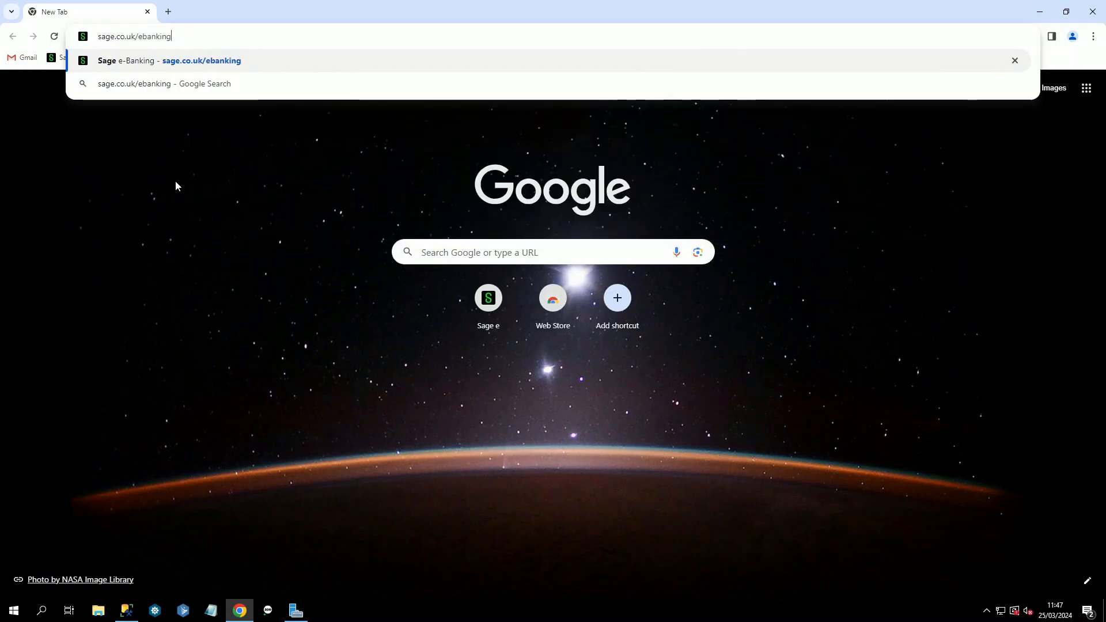
pyautogui.press('Return')
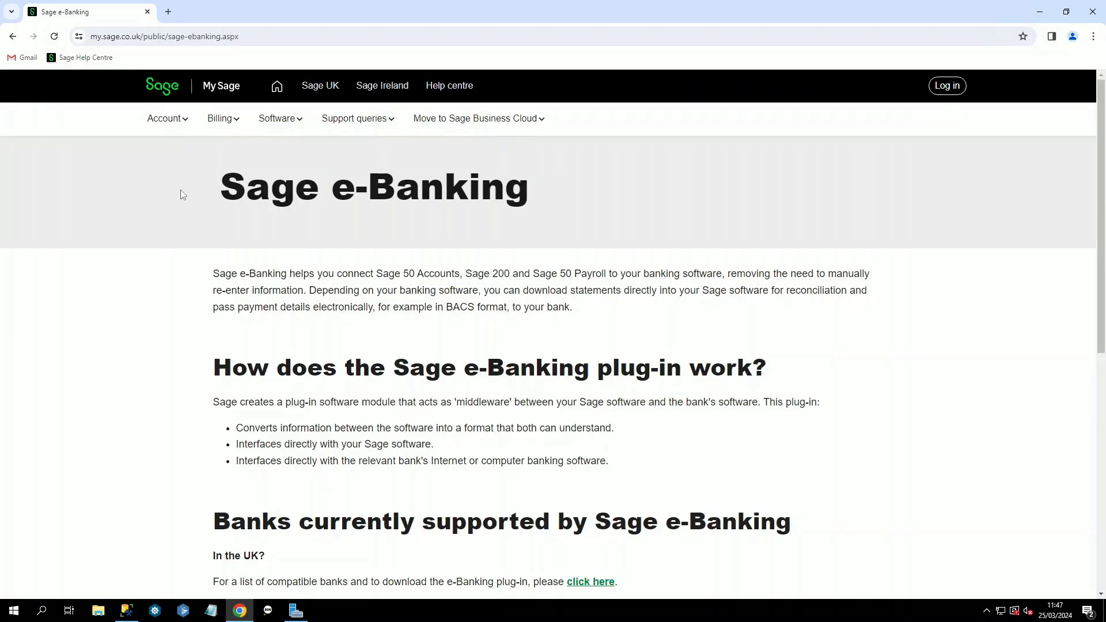
pyautogui.scroll(-4, 181, 194)
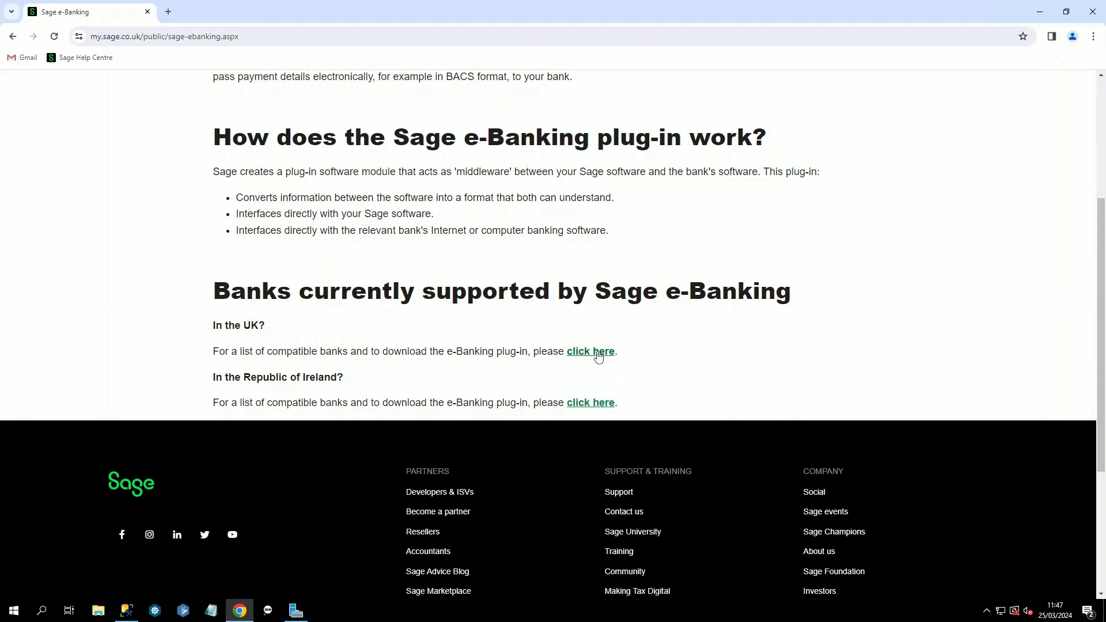
# Step: Open the UK compatible banks list and download the RBS/NatWest Internet Bankline plug-in
pyautogui.click(597, 352)
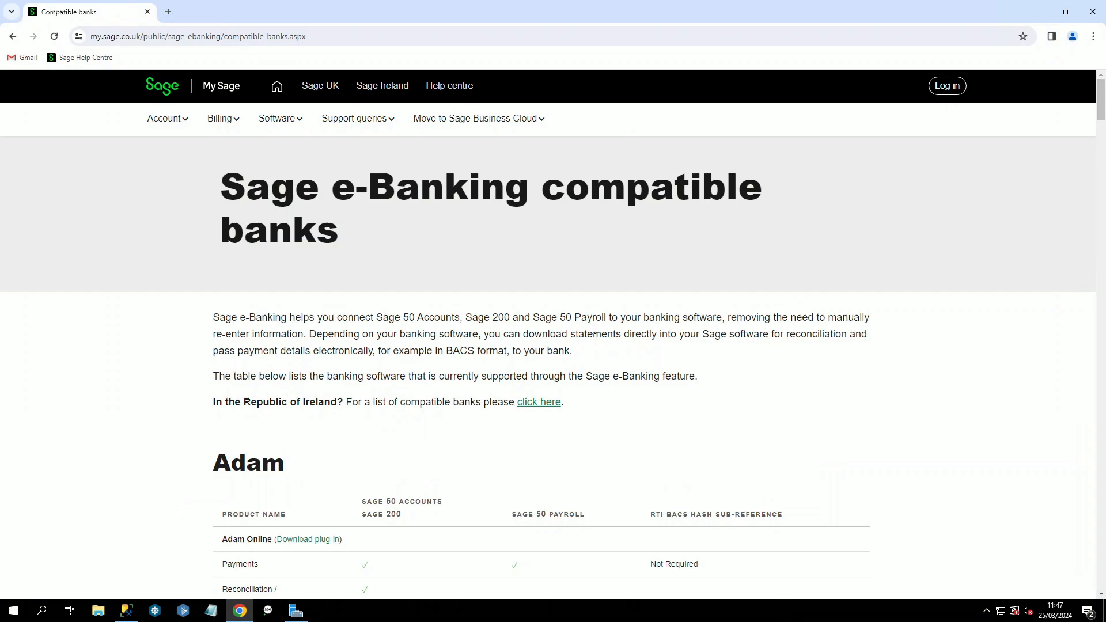
pyautogui.scroll(-18, 594, 330)
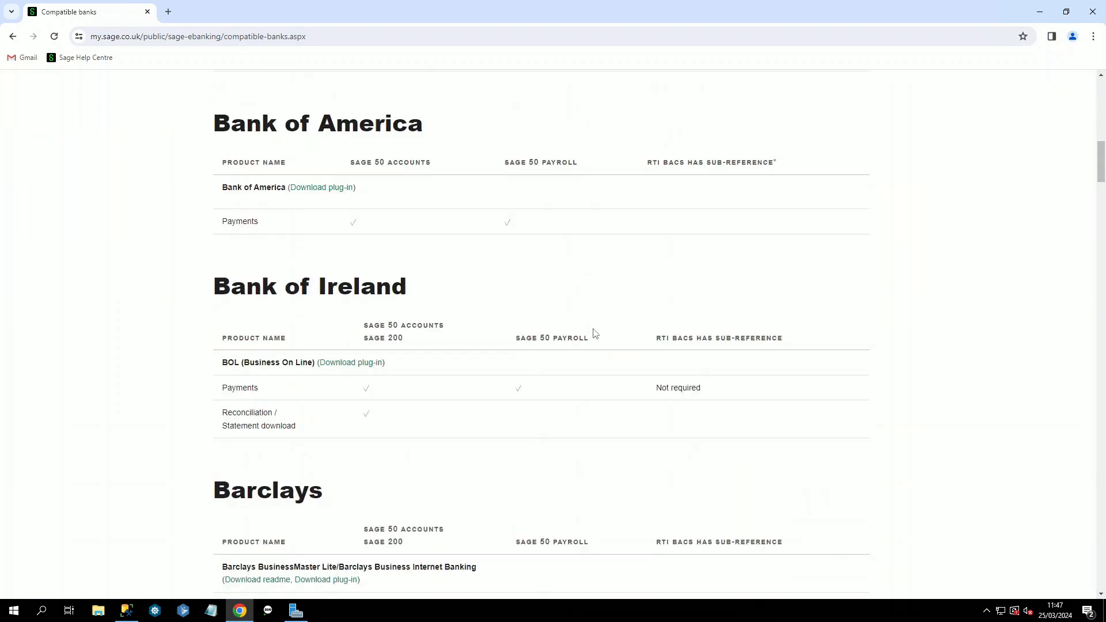
pyautogui.scroll(-15, 592, 330)
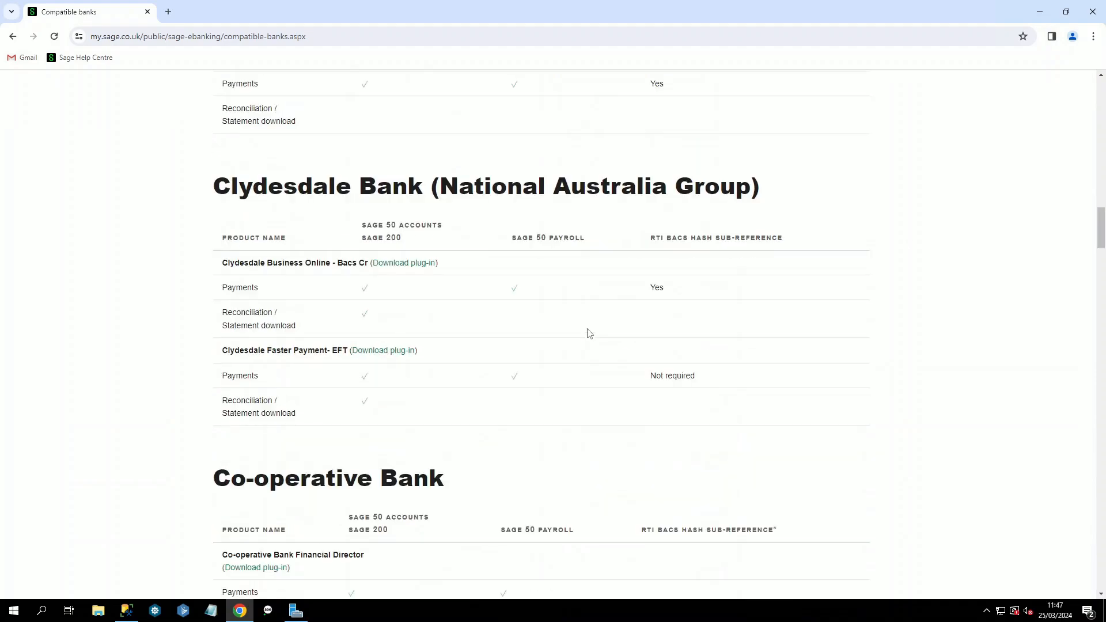
pyautogui.scroll(-8, 588, 330)
pyautogui.scroll(-16, 588, 330)
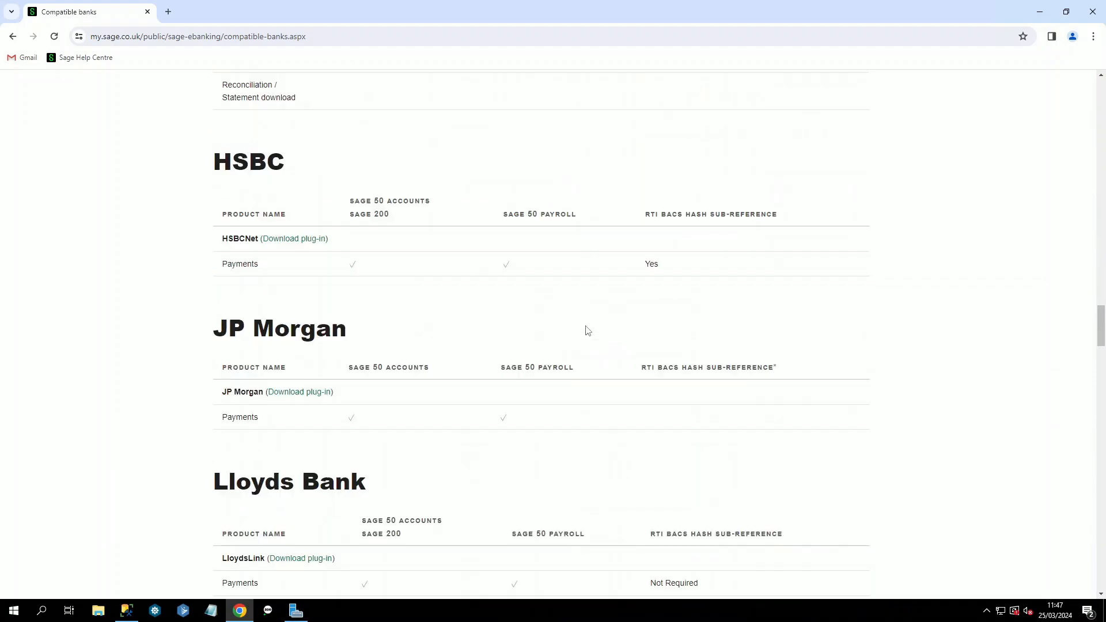
pyautogui.scroll(-15, 587, 330)
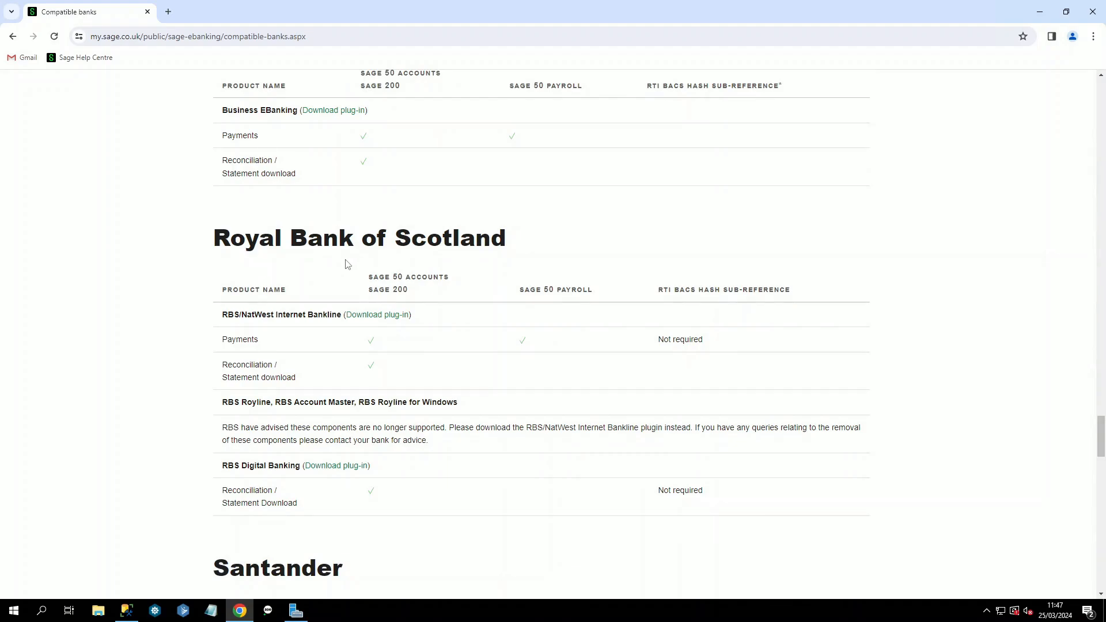
pyautogui.click(367, 321)
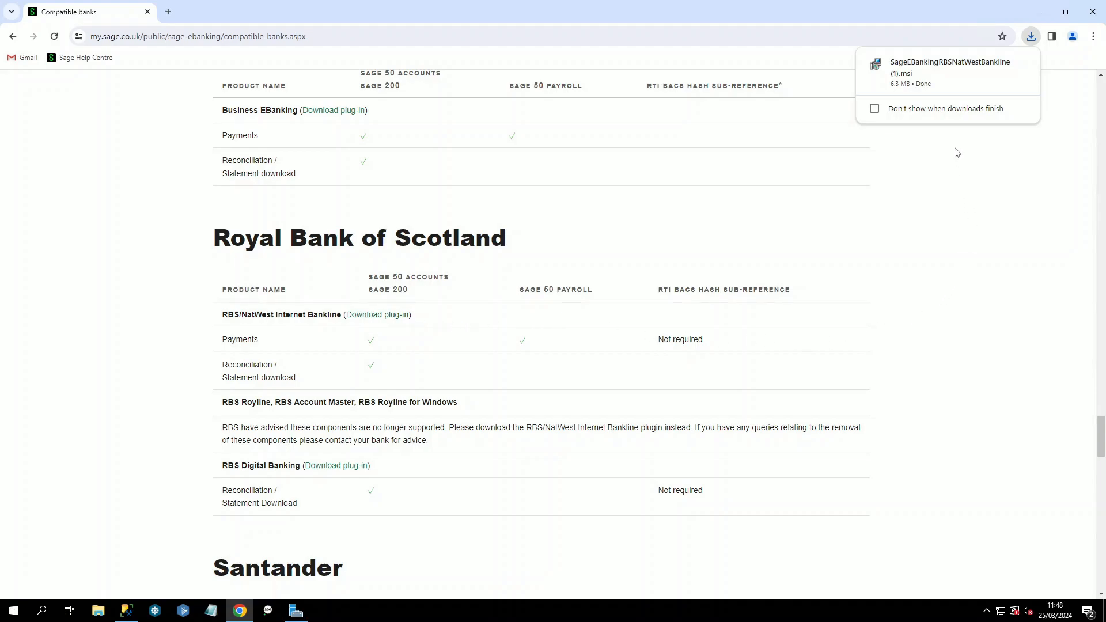
# Step: Run SageEBankingRBSNatWestBankline (1).msi through the setup wizard to completion, then minimize Chrome
pyautogui.click(945, 81)
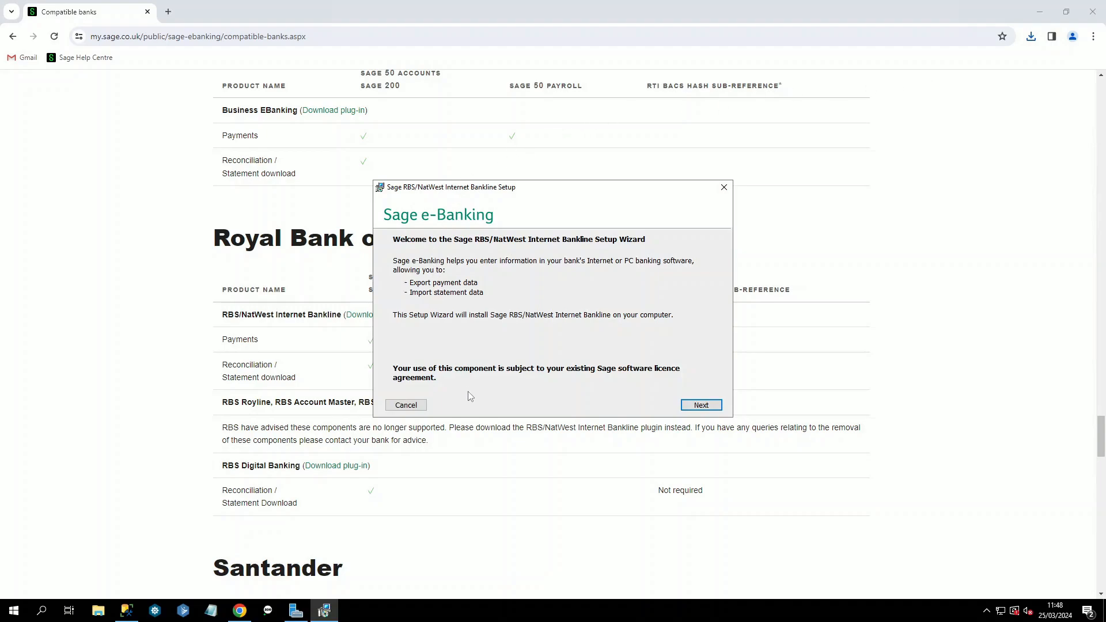
pyautogui.click(695, 406)
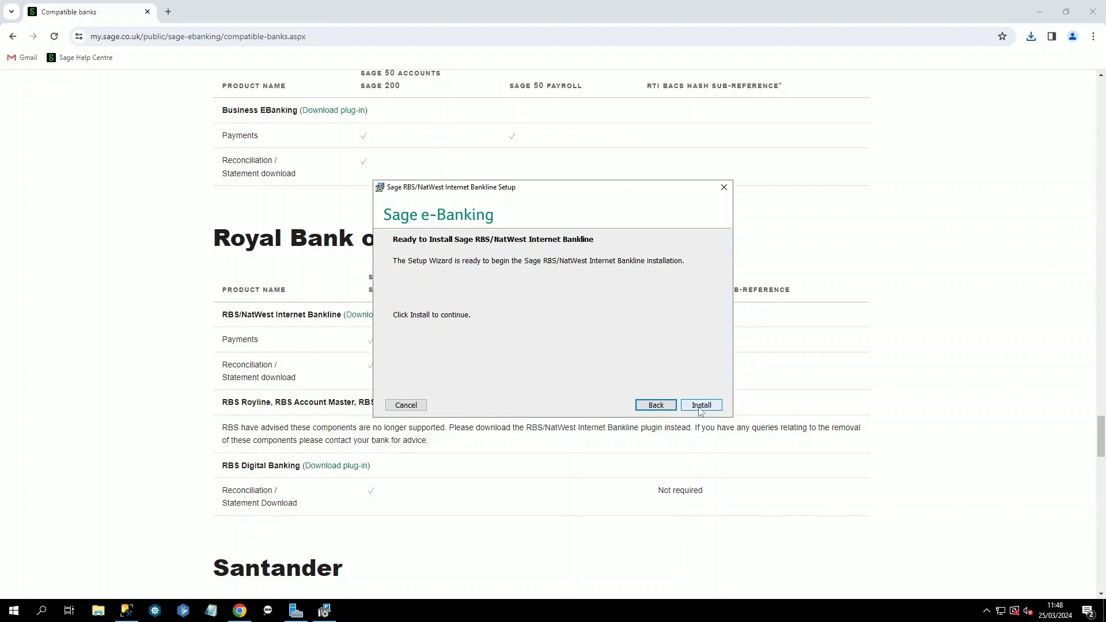
pyautogui.click(699, 408)
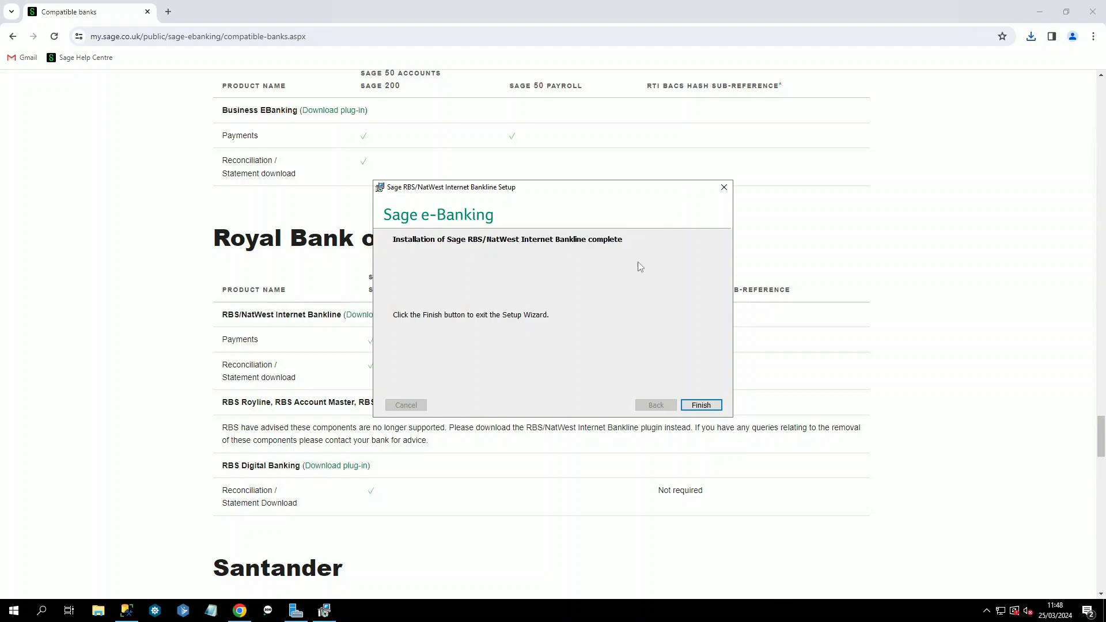
pyautogui.click(695, 407)
pyautogui.click(1036, 12)
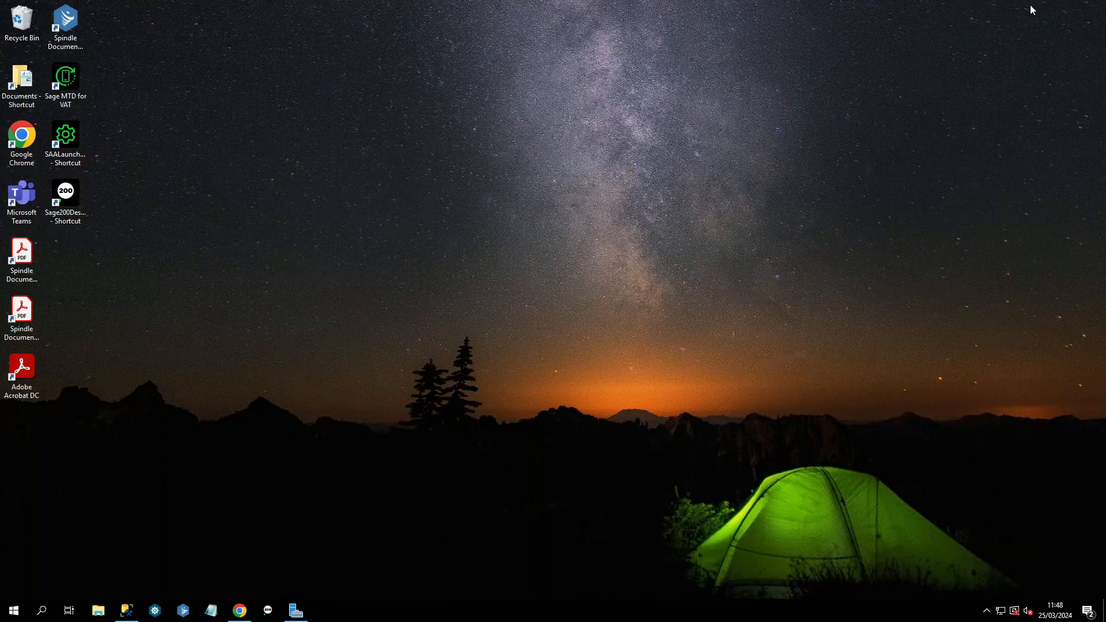
# Step: Relaunch Sage 200 and open the Main Bank Account from the Cash Book bank account list
pyautogui.click(277, 612)
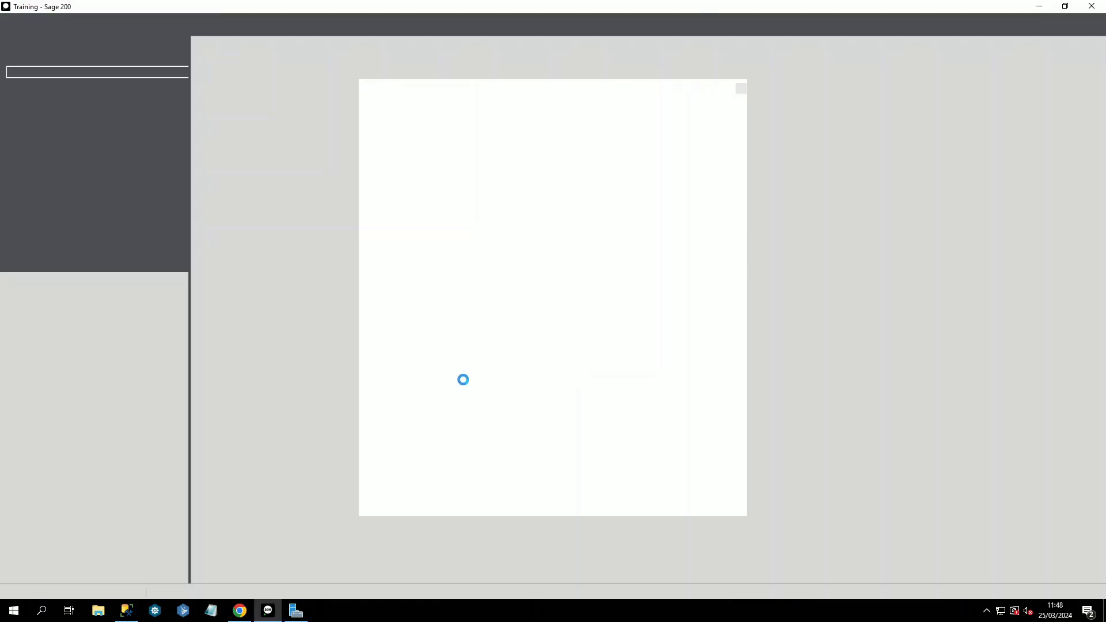
pyautogui.click(740, 87)
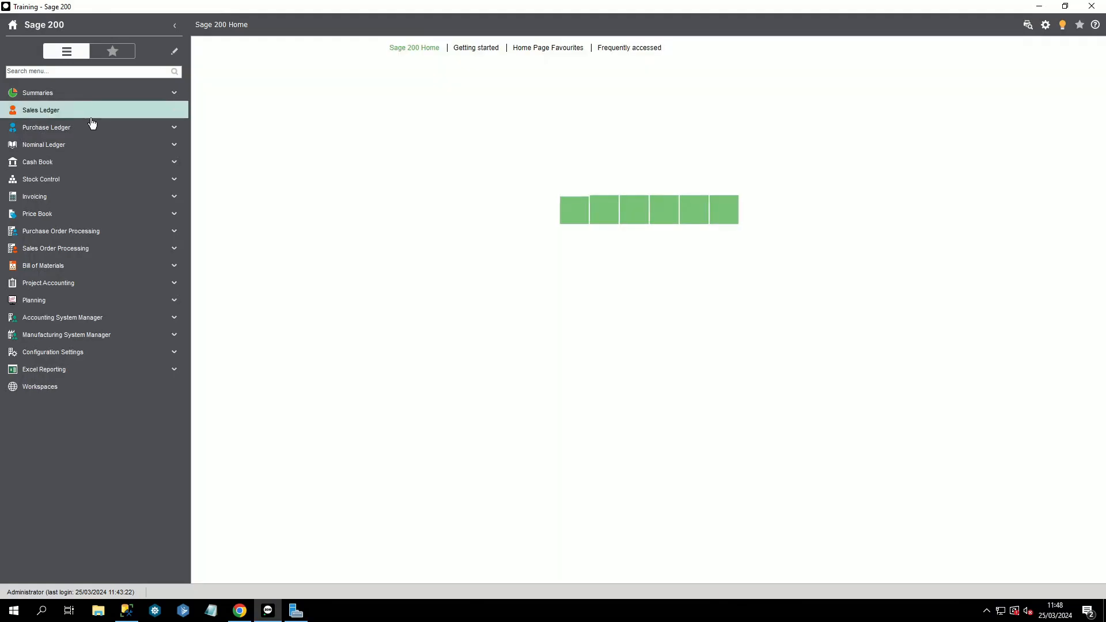
pyautogui.click(72, 165)
pyautogui.click(71, 182)
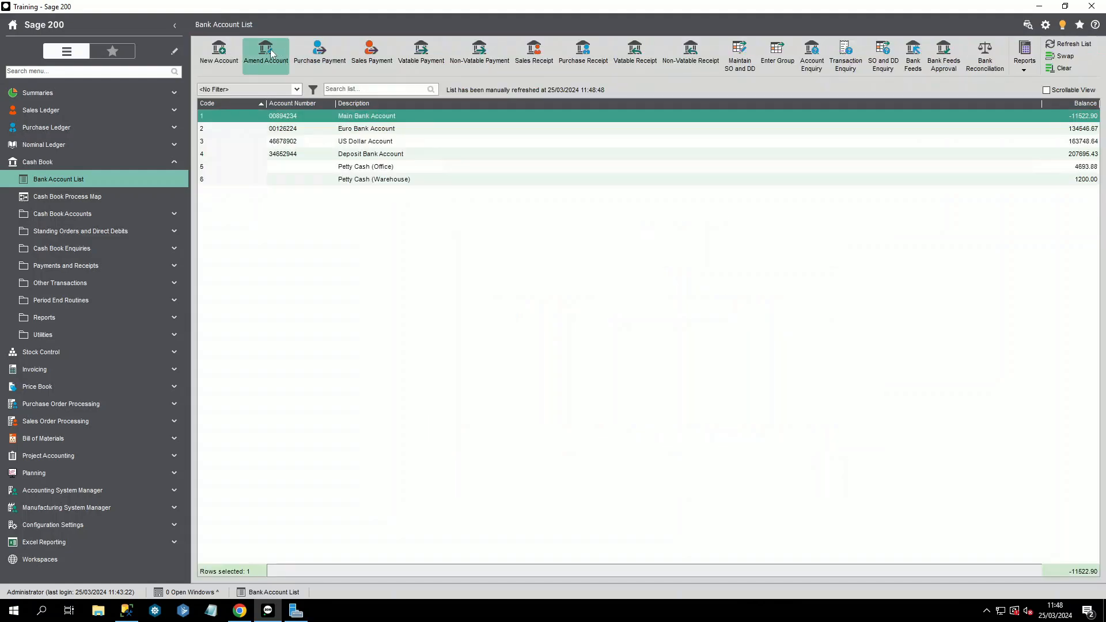
pyautogui.click(271, 53)
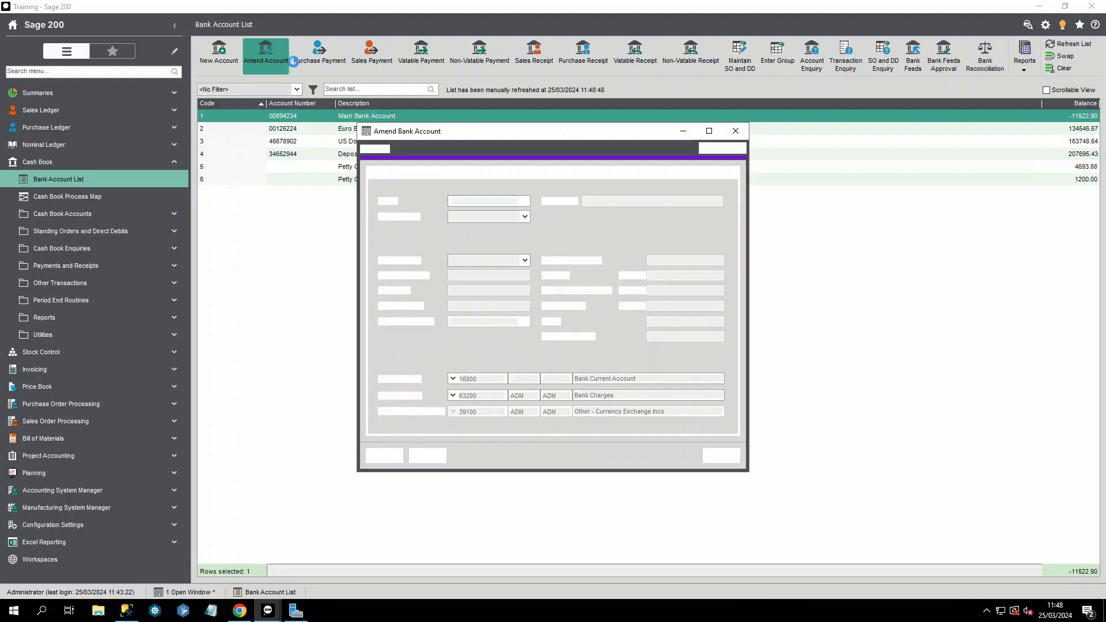
# Step: Set e-banking to RBS/NatWest Internet Bankline for Payments only, save, and close the account
pyautogui.click(608, 174)
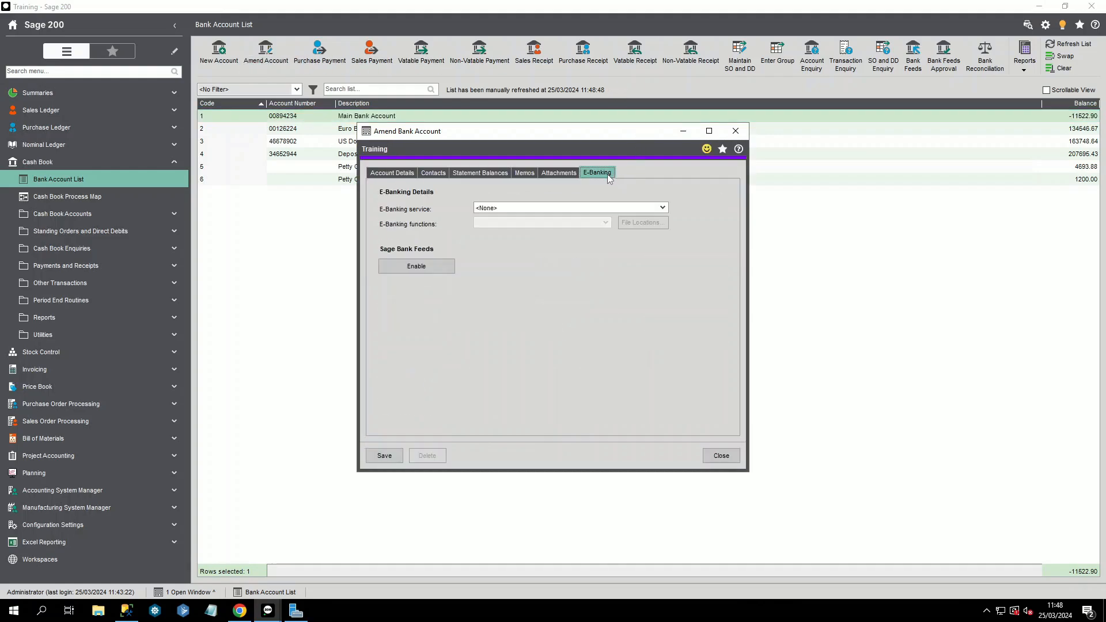
pyautogui.click(661, 208)
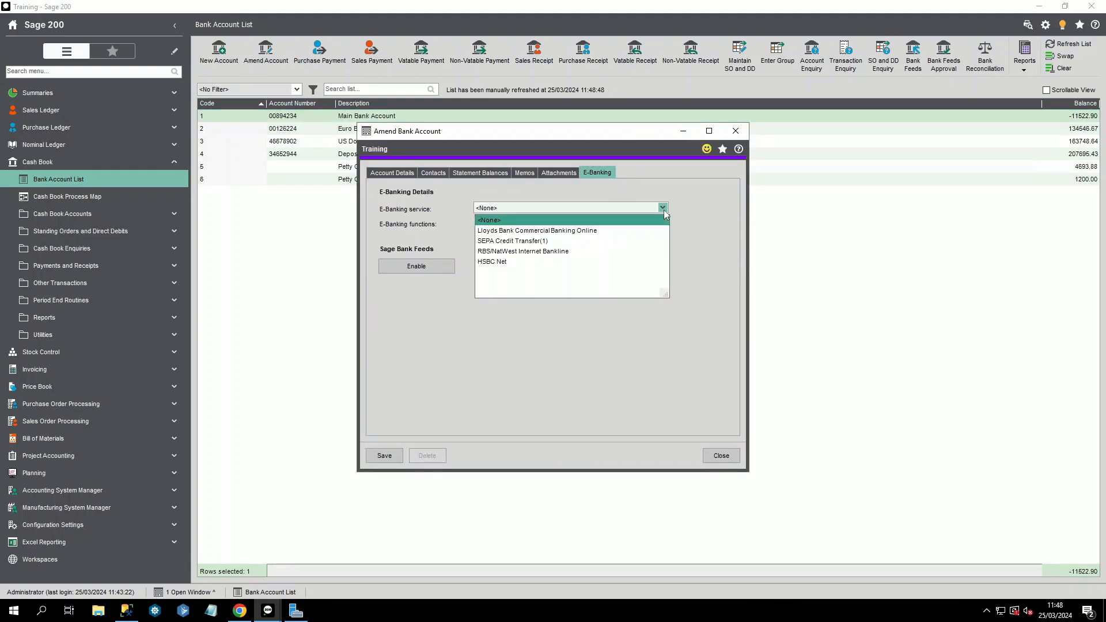
pyautogui.click(523, 254)
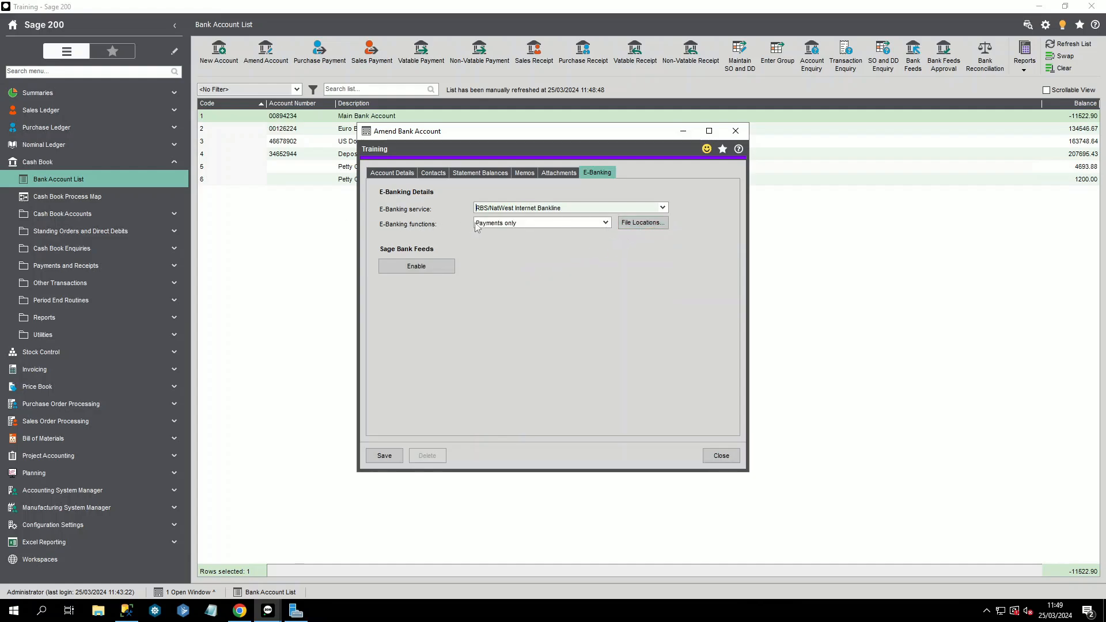
pyautogui.click(606, 223)
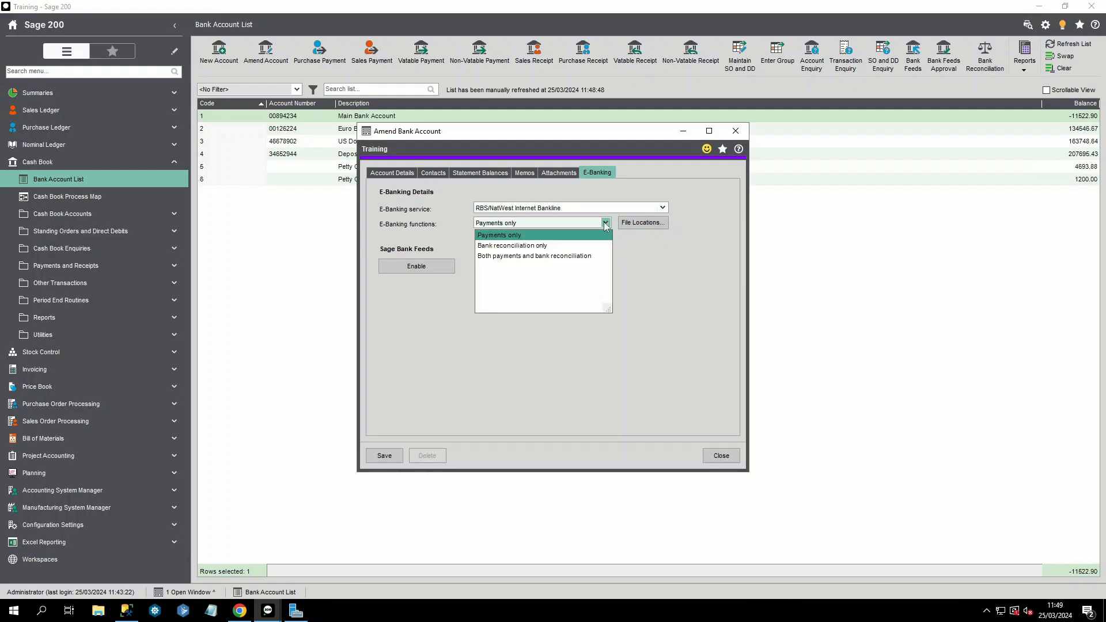
pyautogui.click(634, 251)
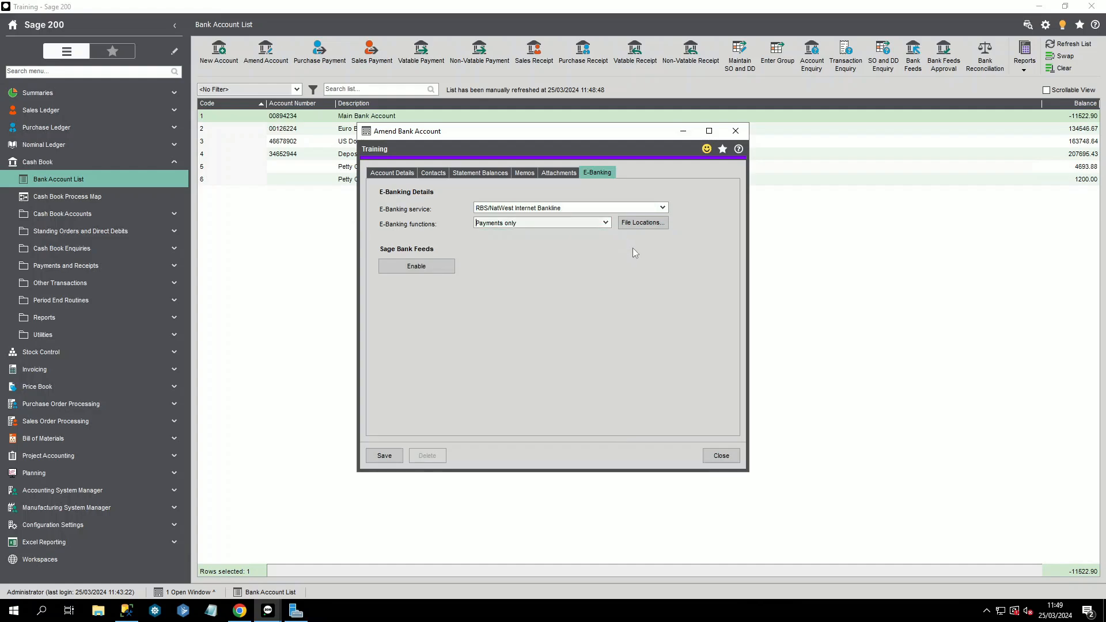
pyautogui.click(652, 224)
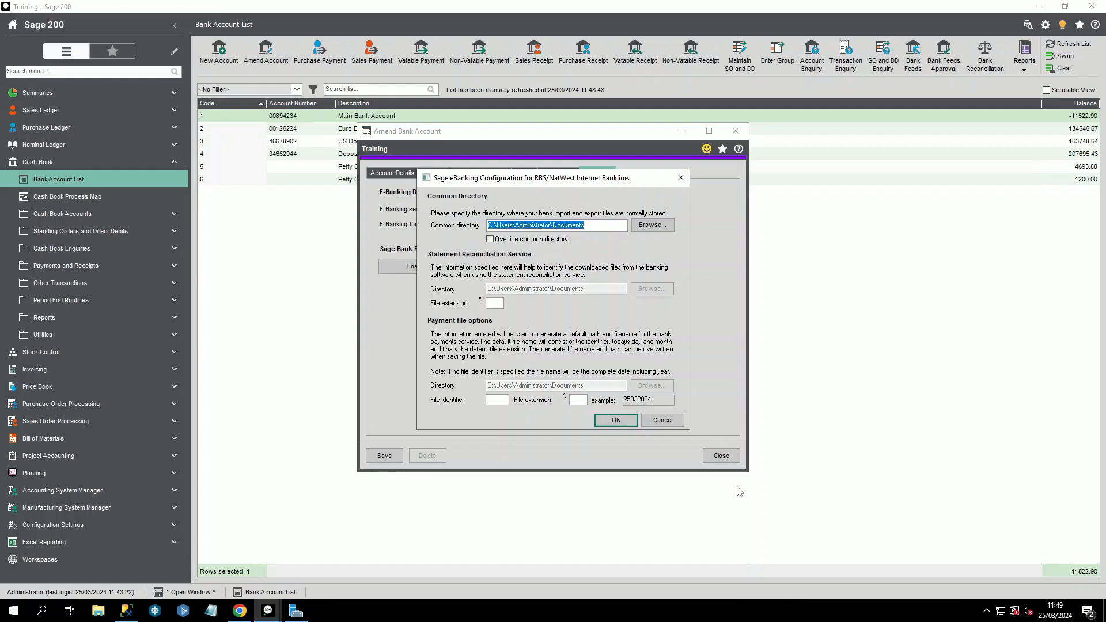
pyautogui.click(663, 419)
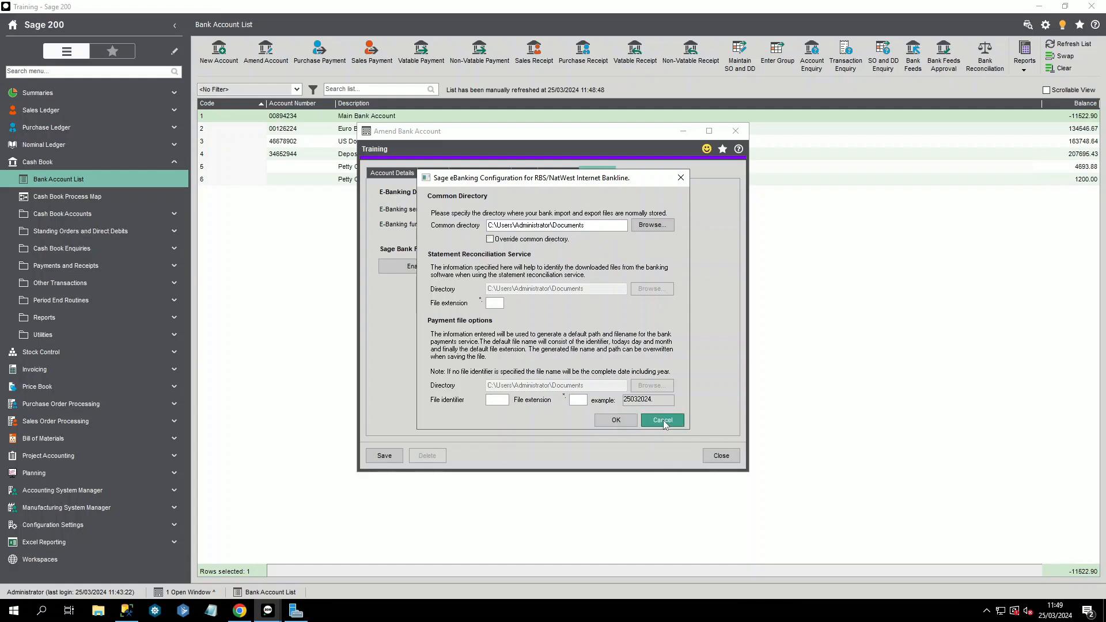
pyautogui.click(384, 461)
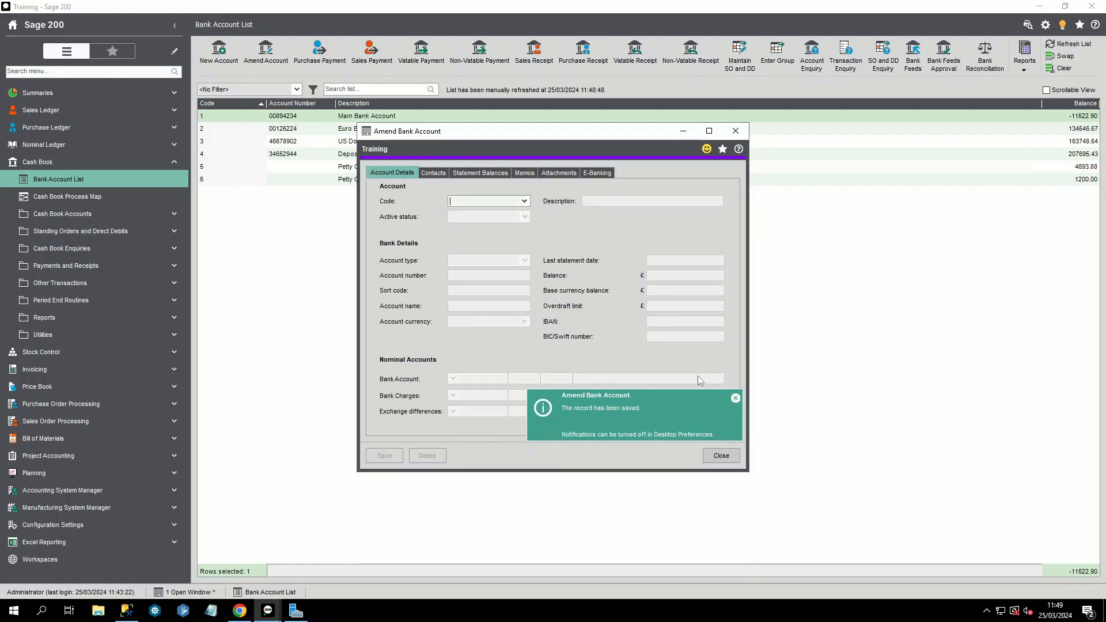
pyautogui.click(722, 456)
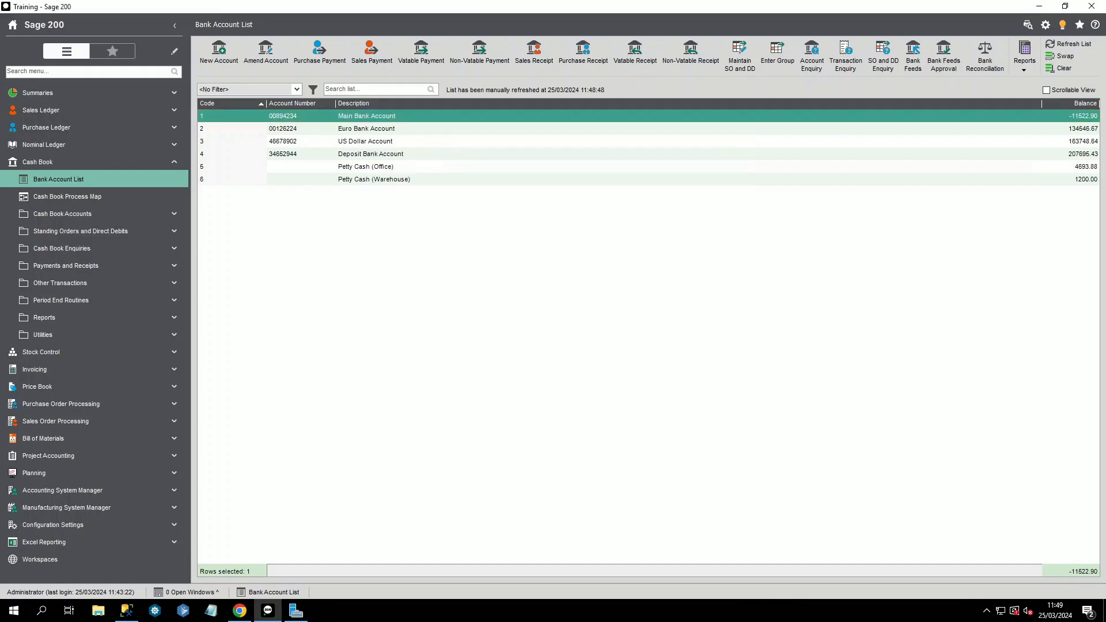
pyautogui.click(64, 128)
pyautogui.click(63, 248)
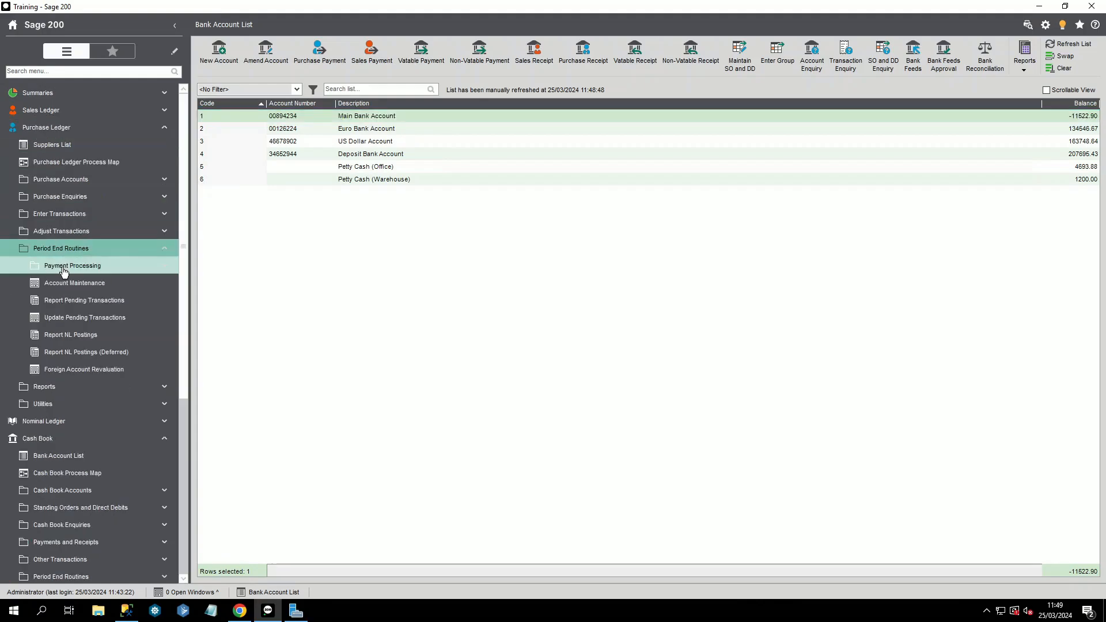
pyautogui.click(66, 265)
pyautogui.click(72, 301)
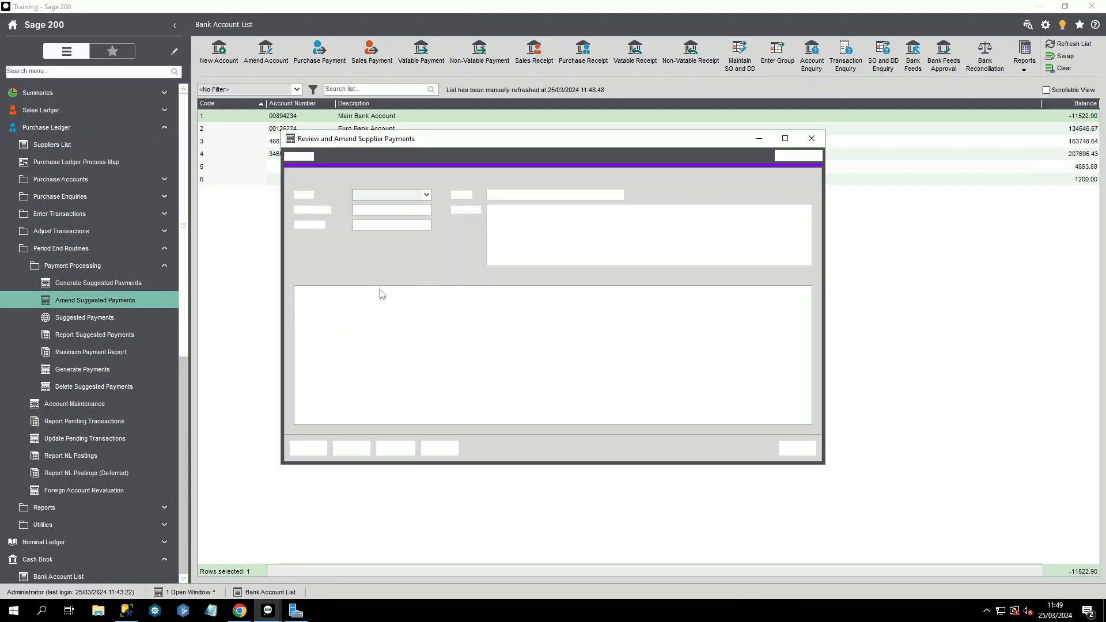
pyautogui.click(426, 195)
pyautogui.click(391, 223)
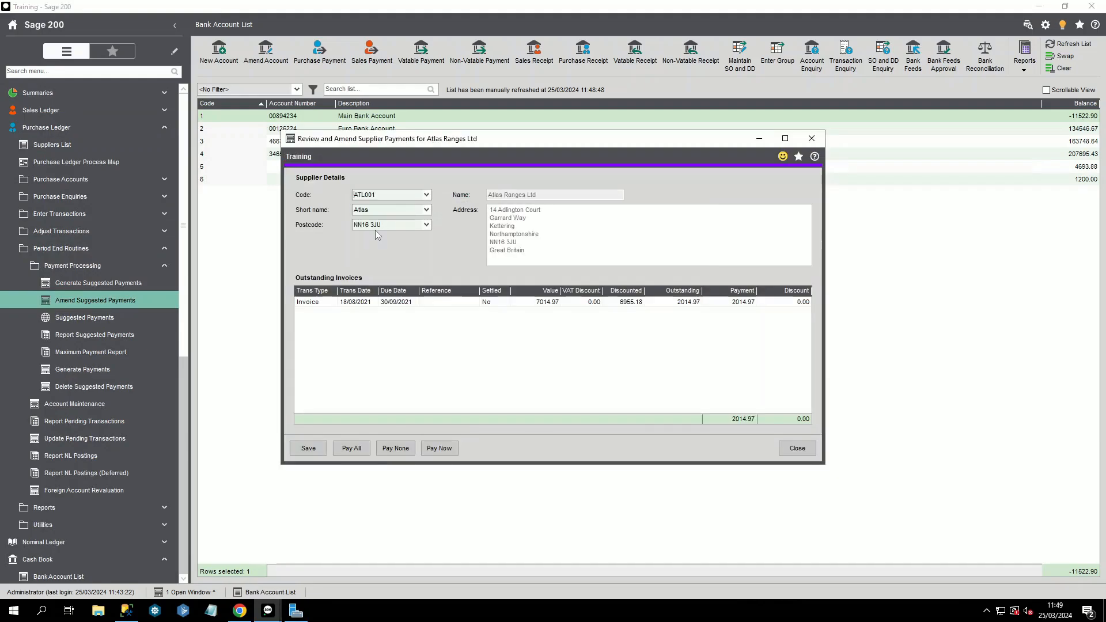
pyautogui.click(730, 304)
pyautogui.write('10')
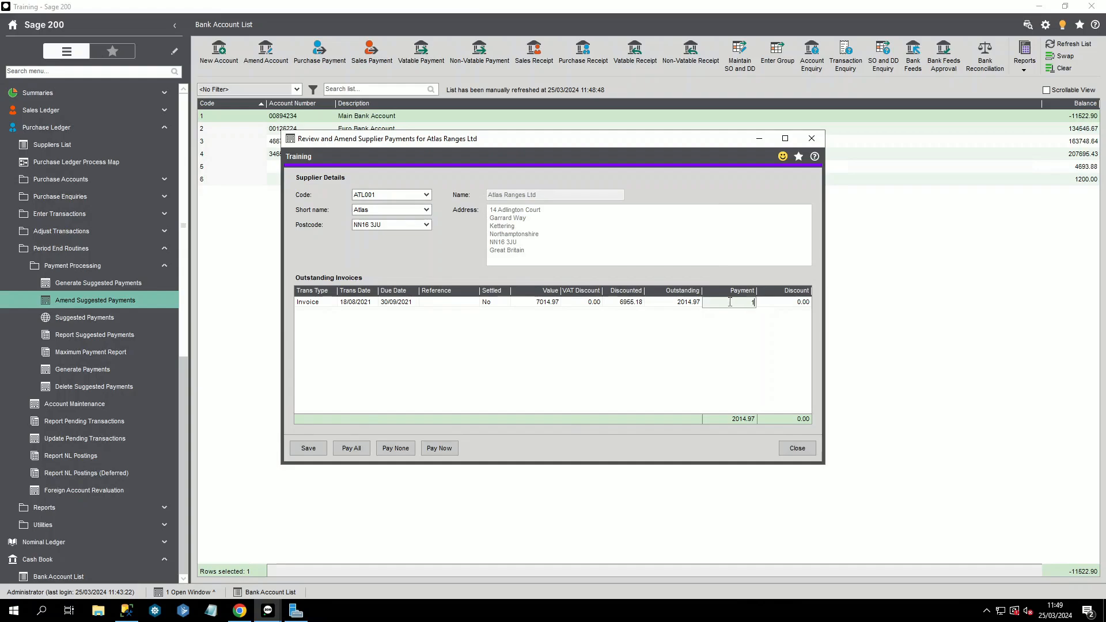
pyautogui.press('Tab')
pyautogui.click(440, 449)
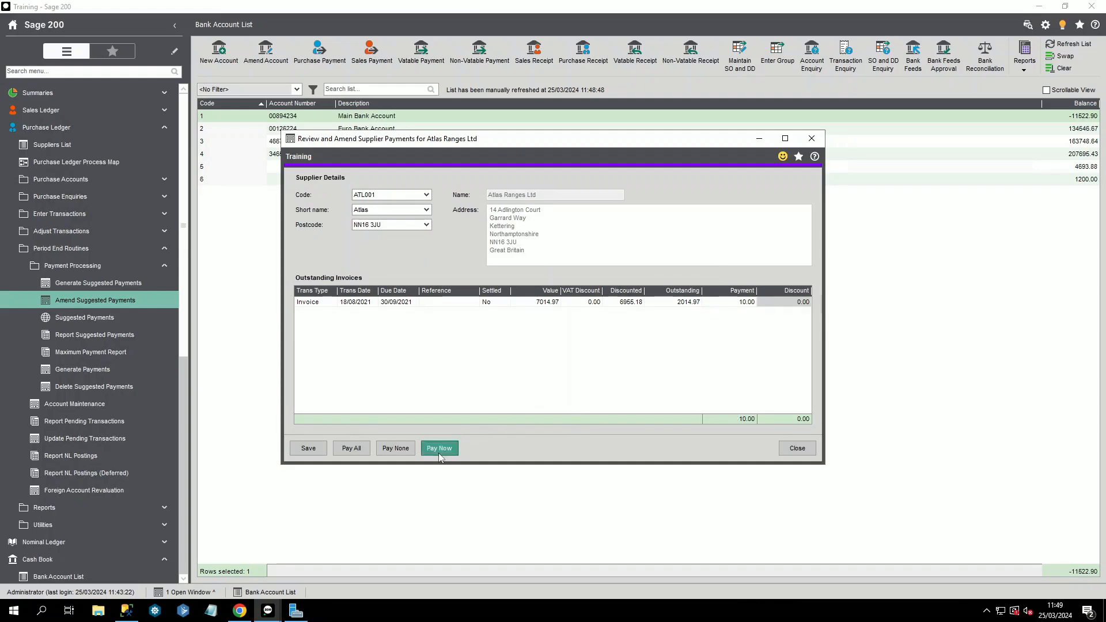
pyautogui.click(415, 338)
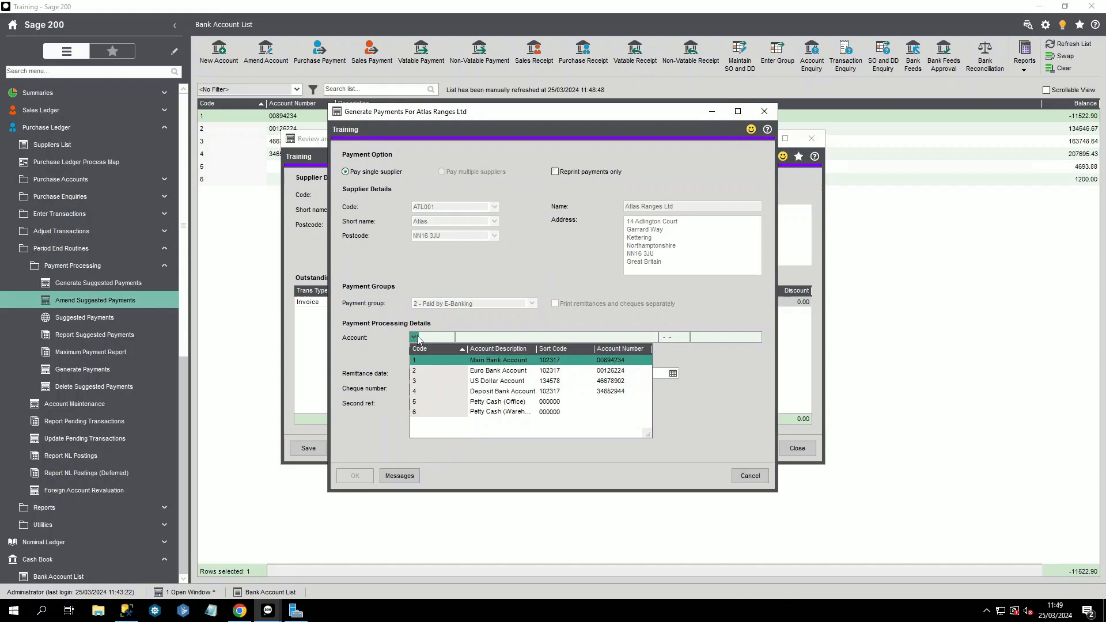
pyautogui.click(428, 360)
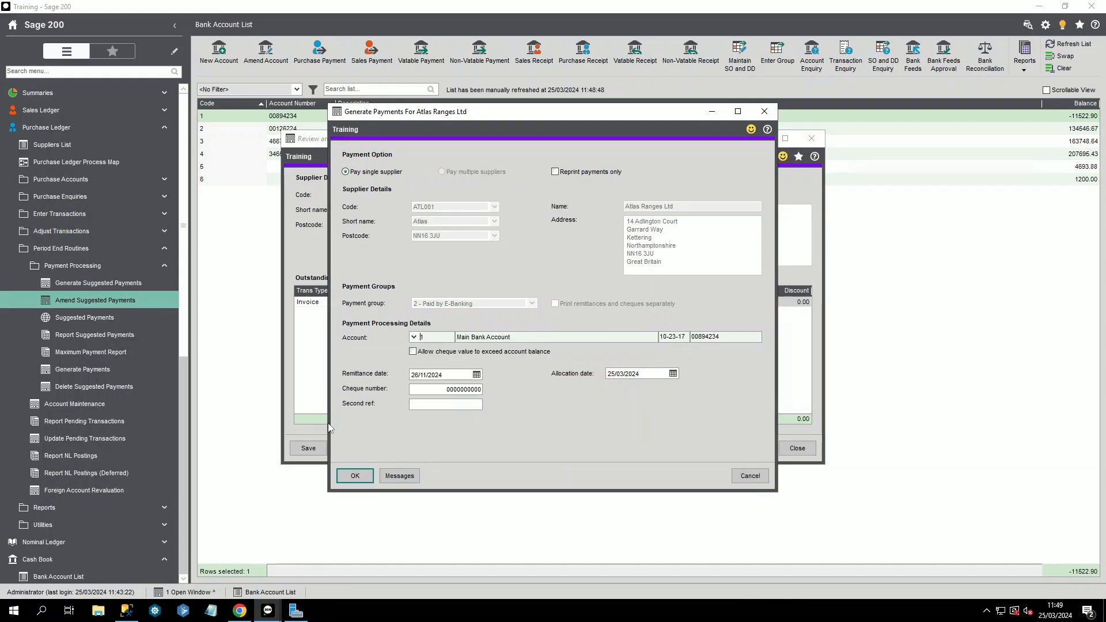
pyautogui.click(357, 475)
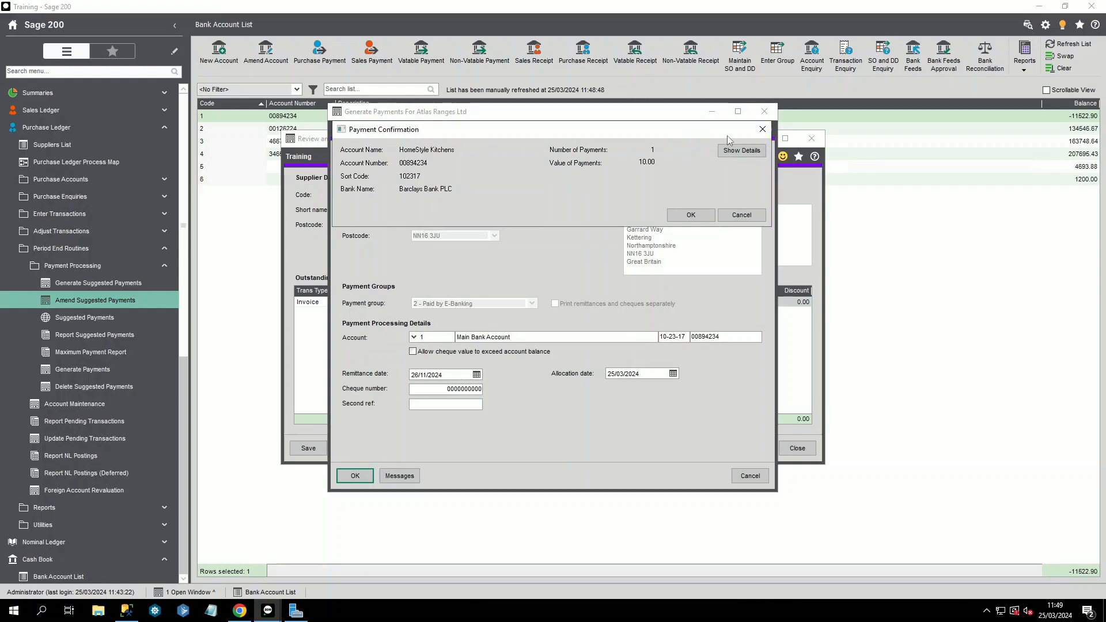
pyautogui.click(742, 215)
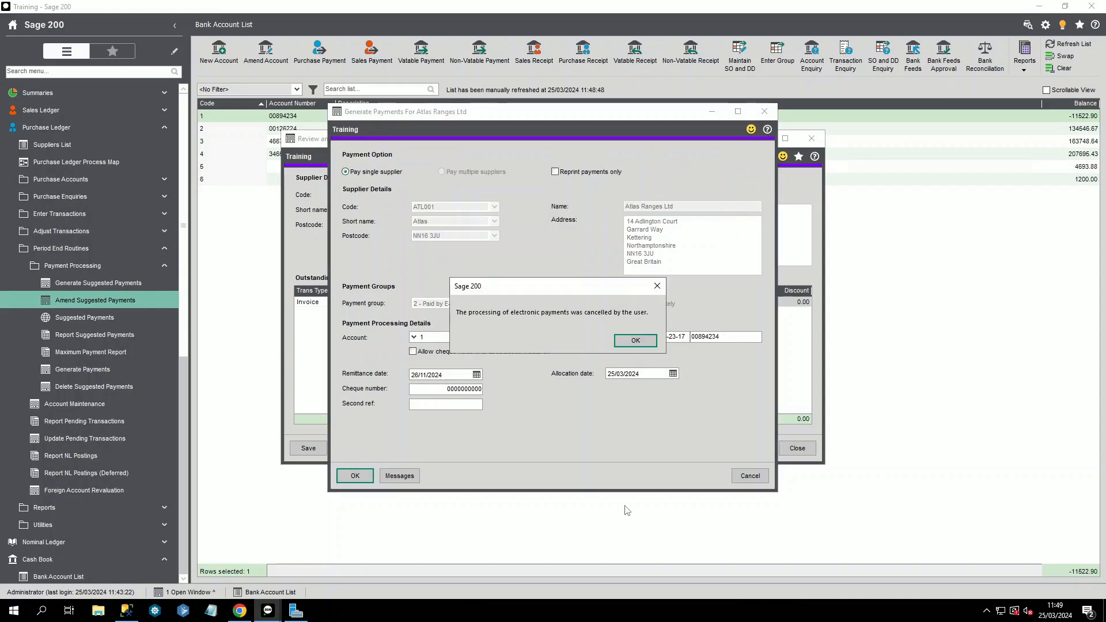
pyautogui.click(639, 343)
pyautogui.click(755, 476)
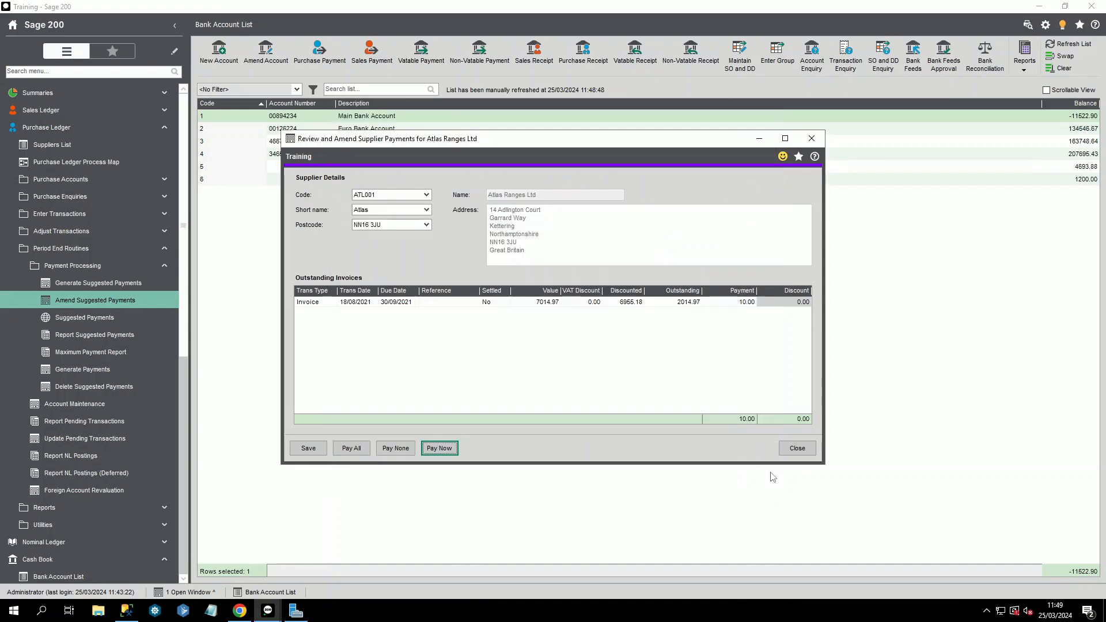
pyautogui.click(799, 449)
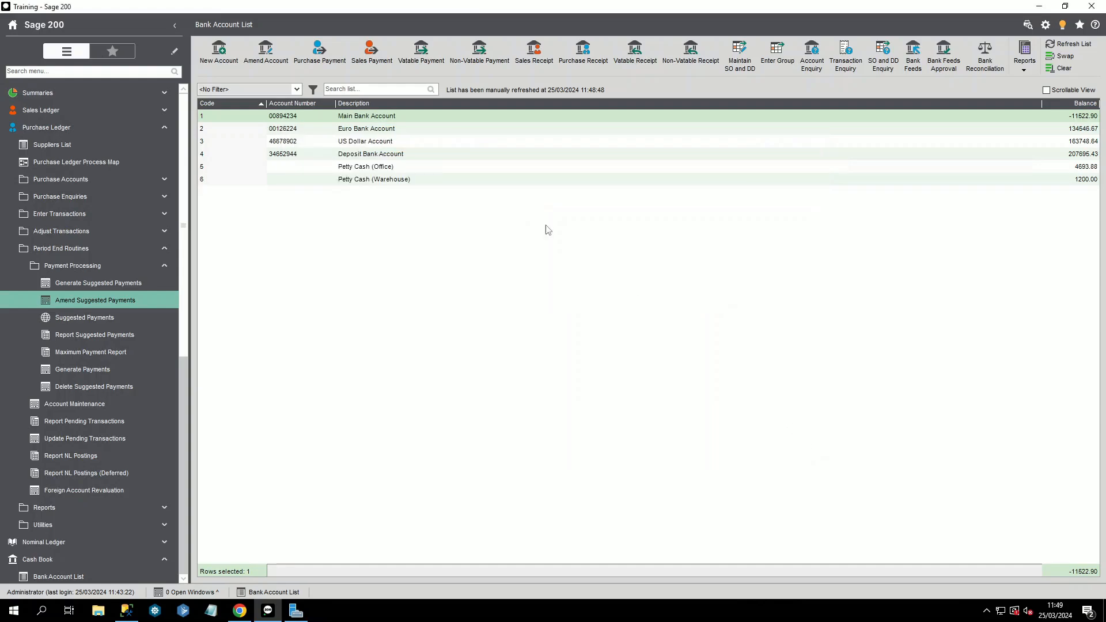
# Step: Open the Main Bank Account's e-banking file location settings
pyautogui.click(264, 118)
pyautogui.click(257, 52)
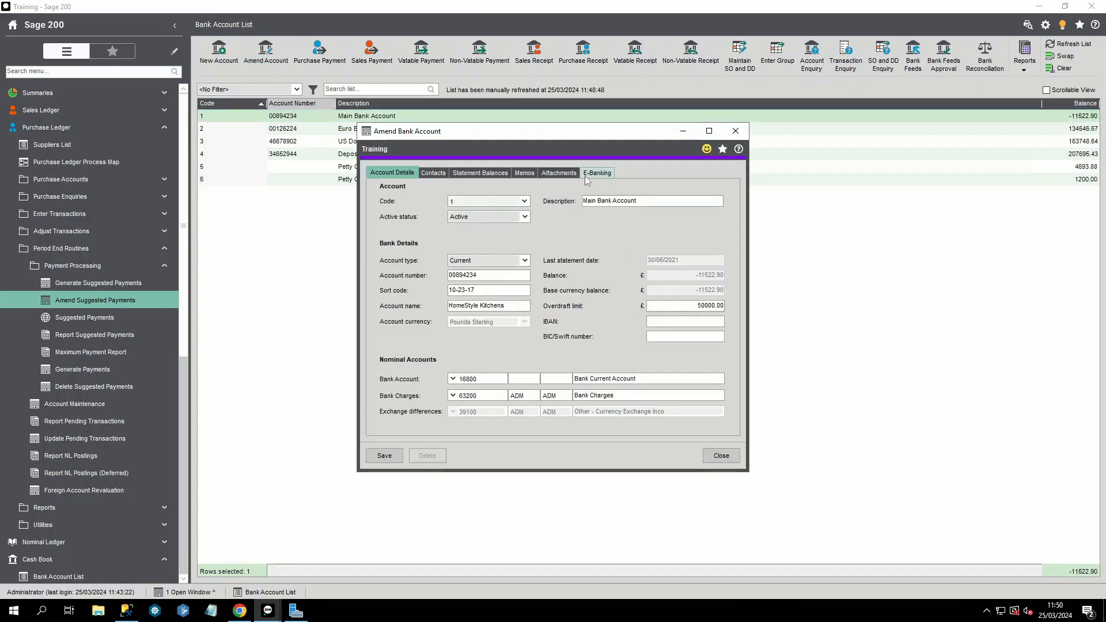
pyautogui.click(586, 174)
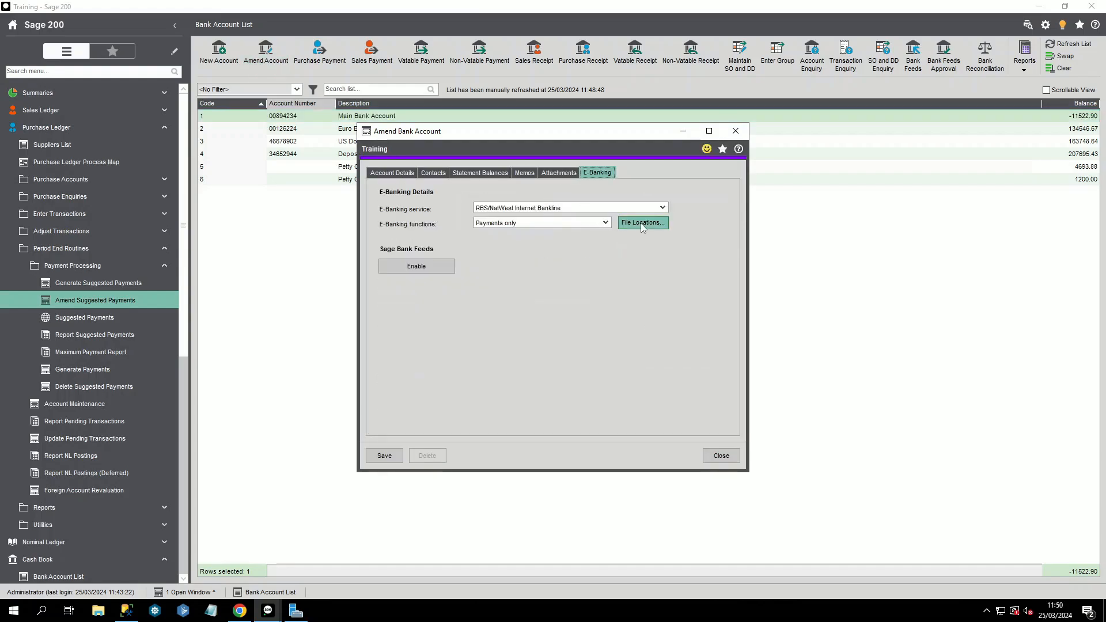
pyautogui.click(641, 223)
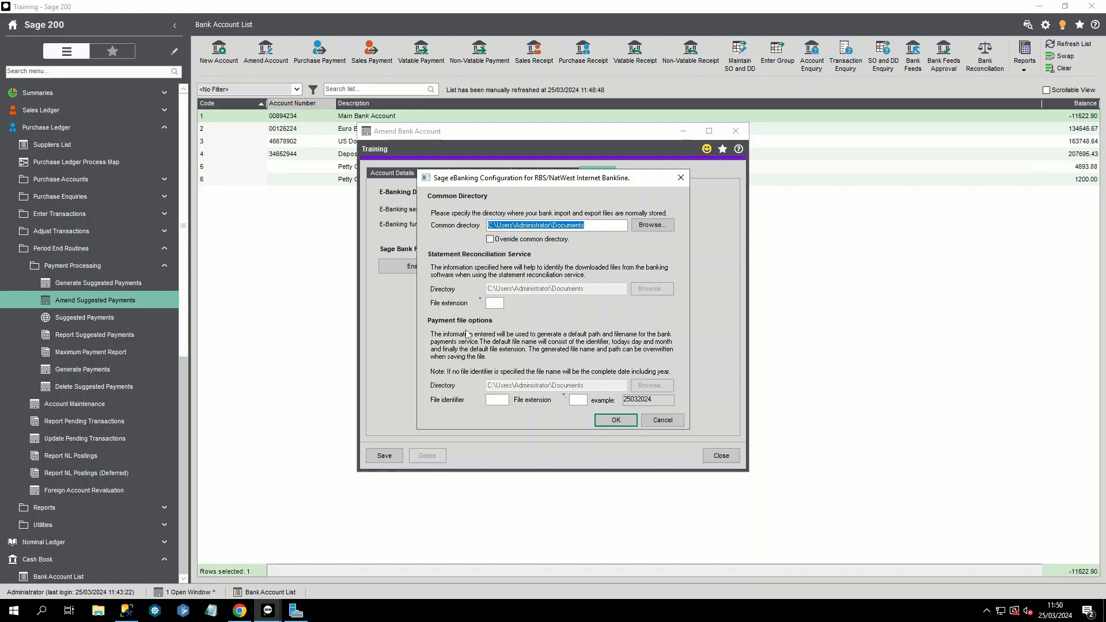
# Step: Keep the common directory and set payment file identifier RBS with extension CSV
pyautogui.click(501, 239)
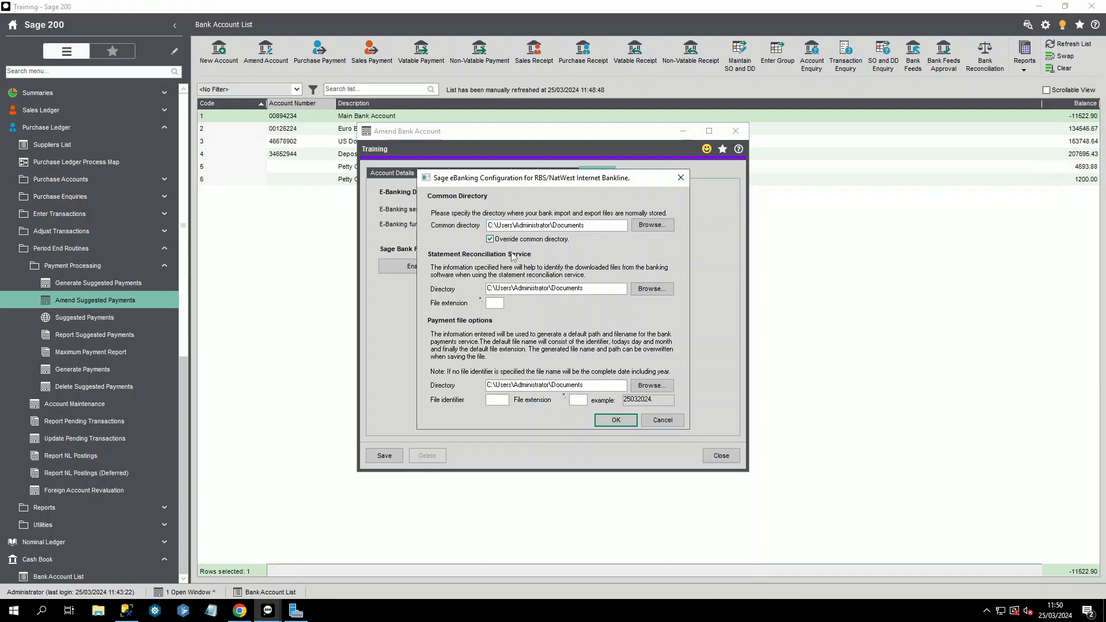
pyautogui.click(513, 240)
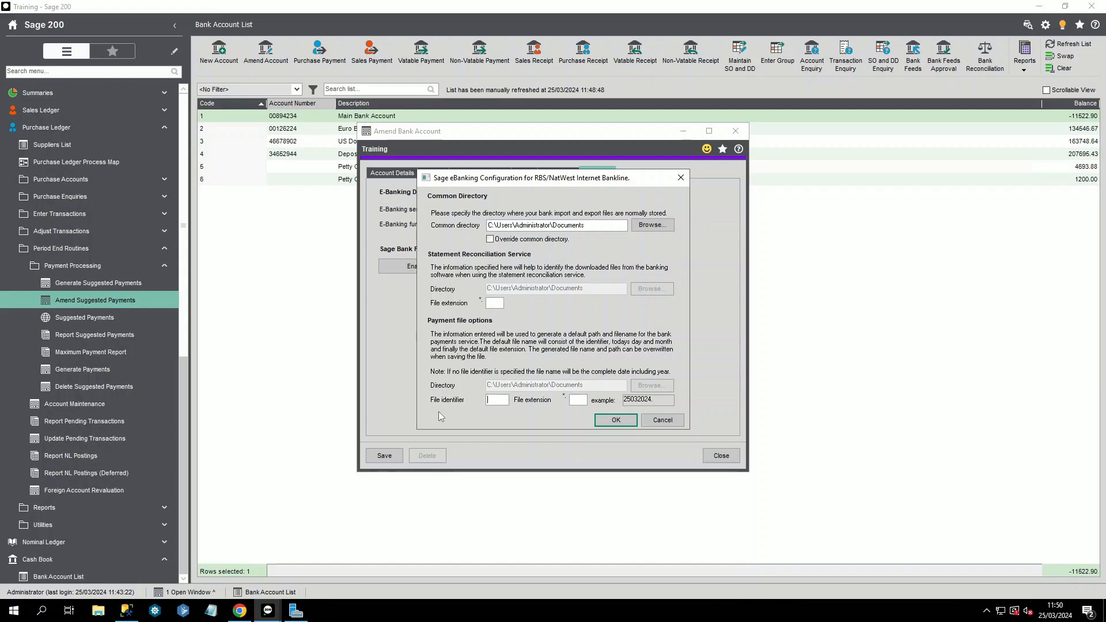
pyautogui.click(585, 397)
pyautogui.write('CSV')
pyautogui.click(490, 402)
pyautogui.write('RBS')
pyautogui.press('Tab')
pyautogui.click(611, 421)
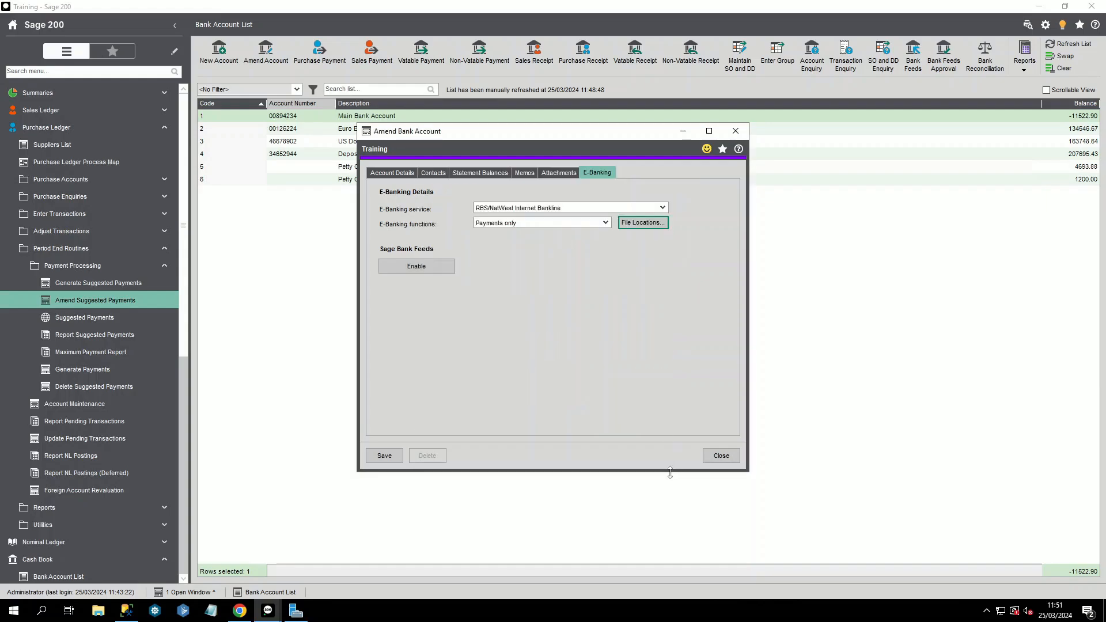
# Step: Close the Main Bank Account's Amend Bank Account window
pyautogui.click(721, 456)
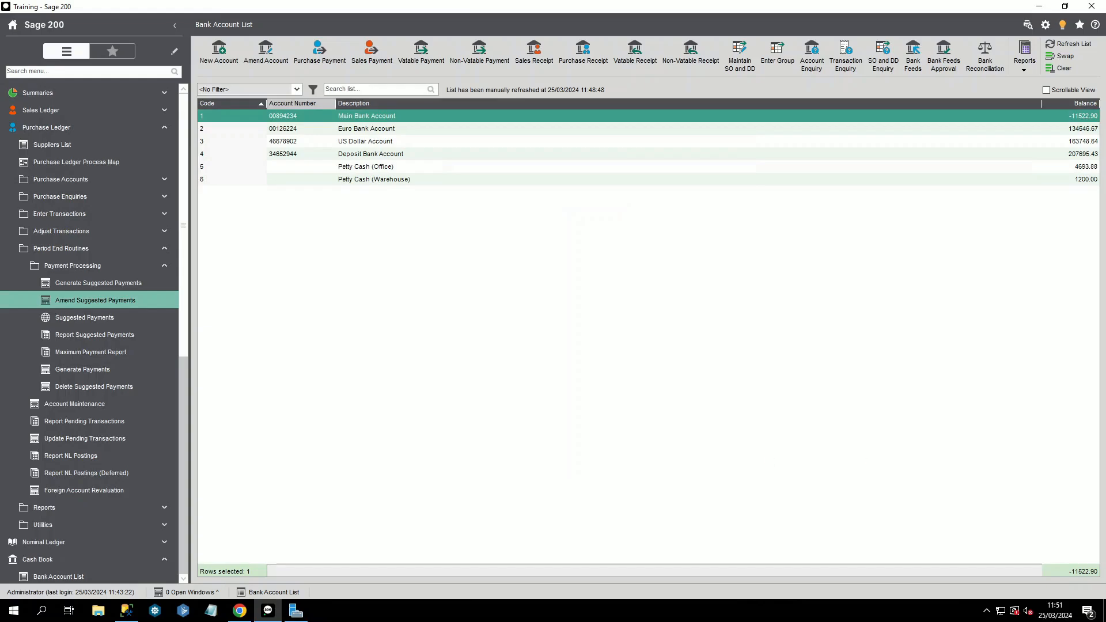